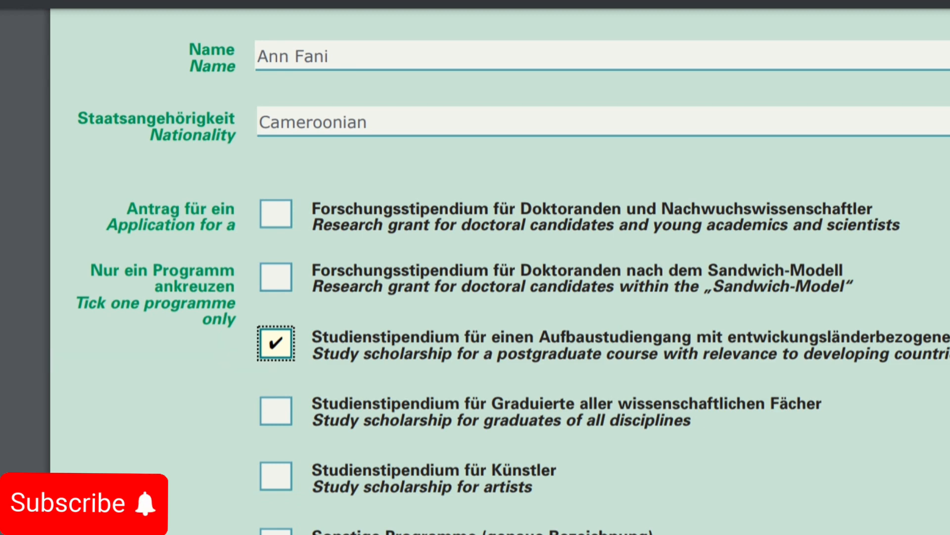
Step: Scroll down to the next page's personal details section showing the Familienname field
scroll(495, 268, "down", 4)
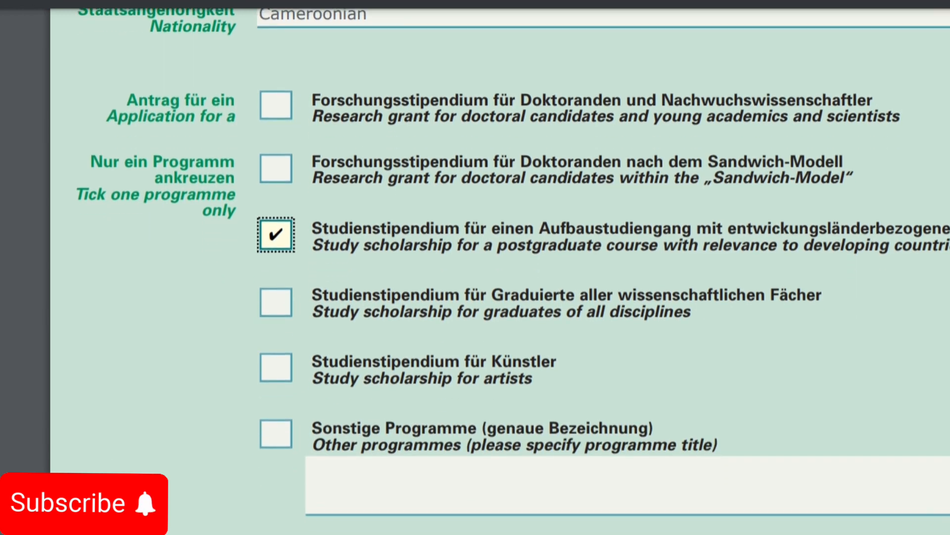
scroll(495, 267, "down", 10)
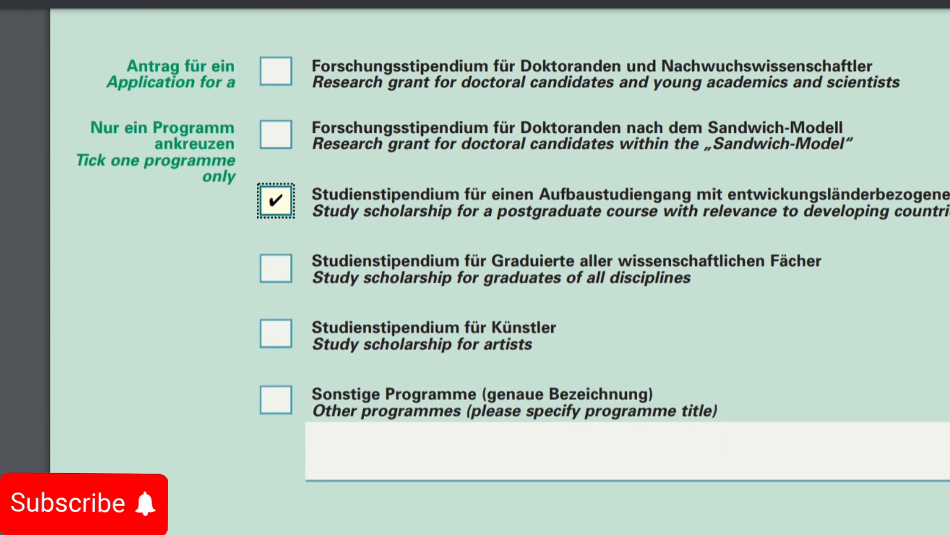
scroll(495, 267, "down", 5)
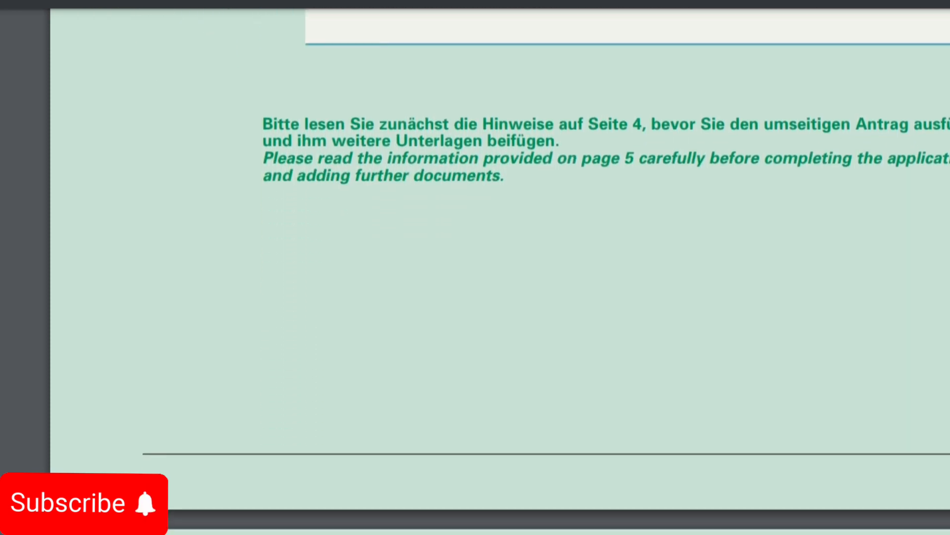
scroll(495, 268, "down", 3)
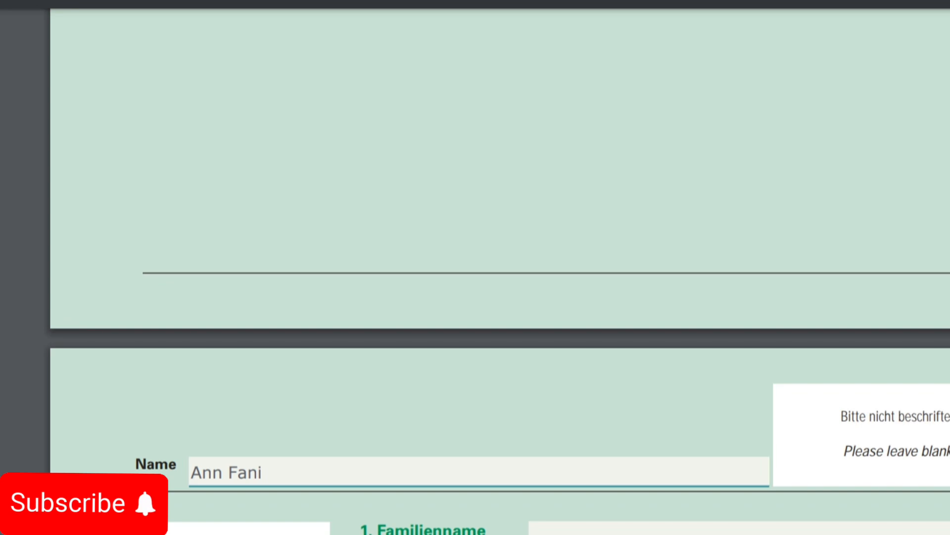
scroll(495, 267, "down", 6)
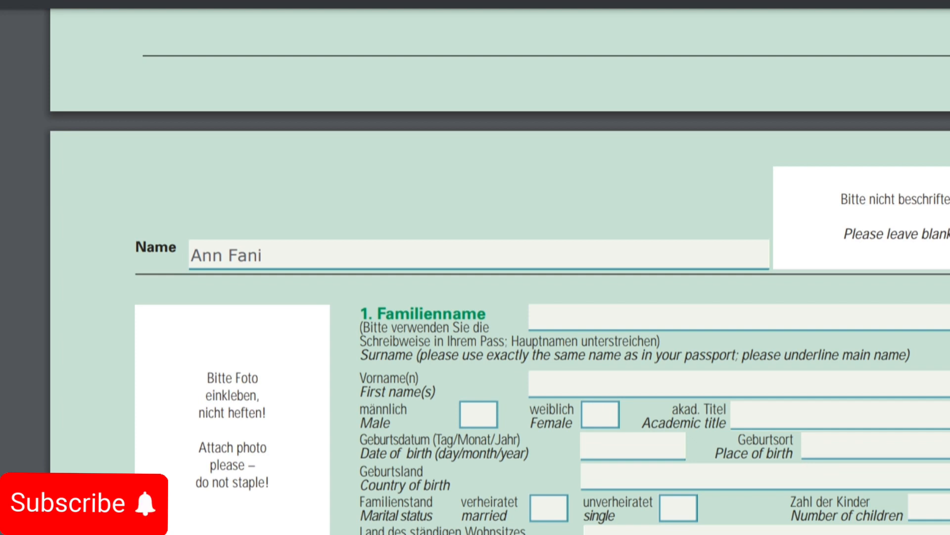
Step: Enter the applicant's surname and first name, mark Female, and set the title to Graduate
left_click(738, 317)
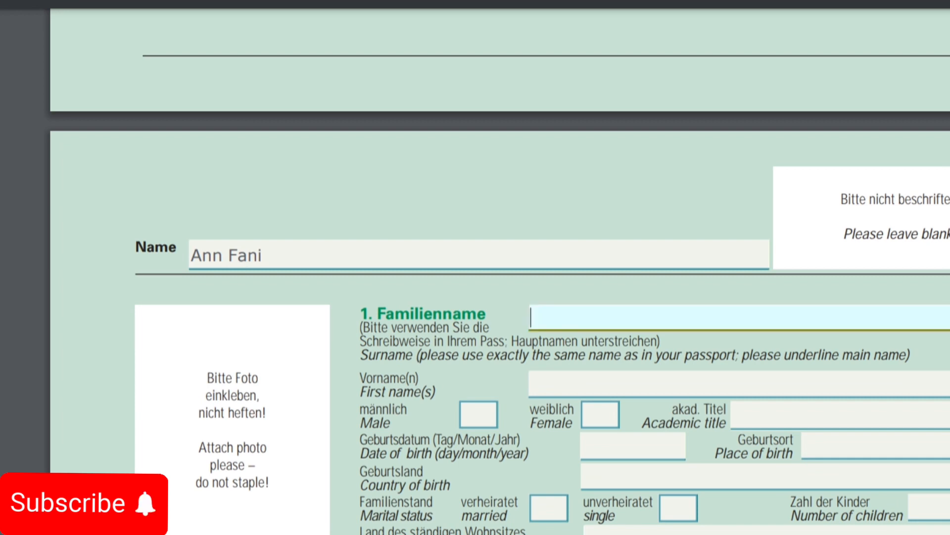
left_click(738, 385)
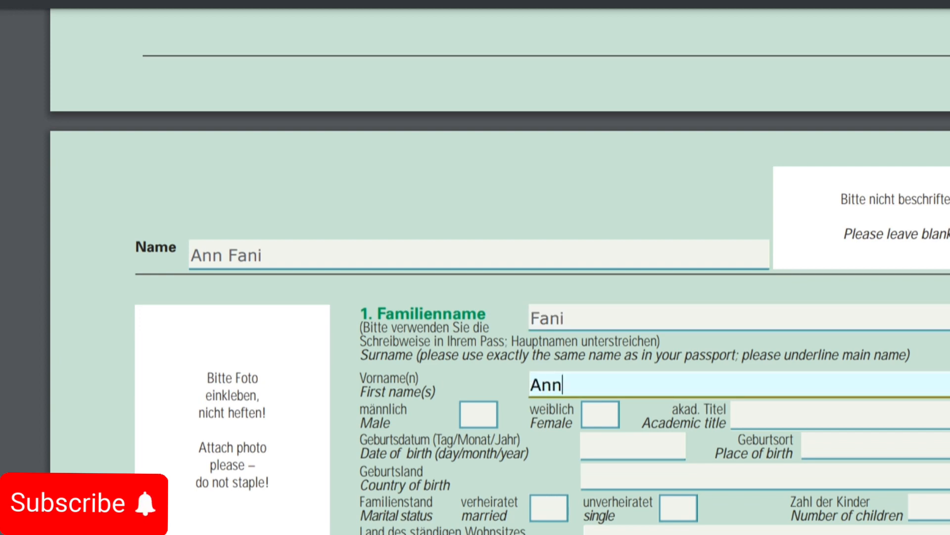
key("Tab")
key("space")
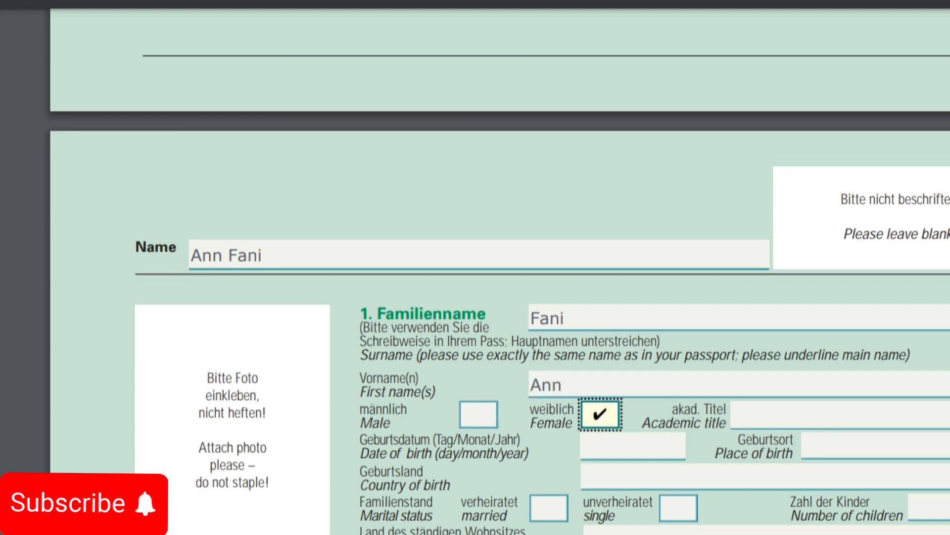
key("Tab")
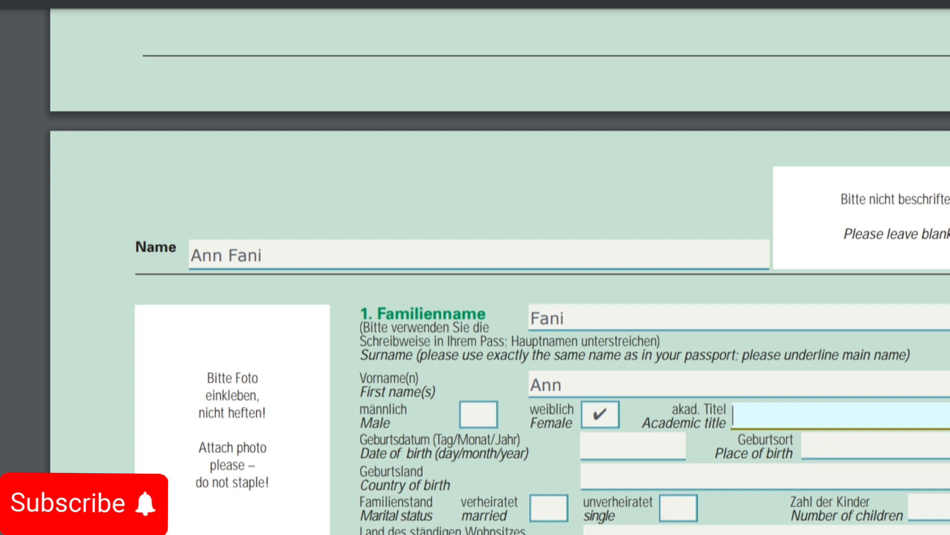
type("Graduate")
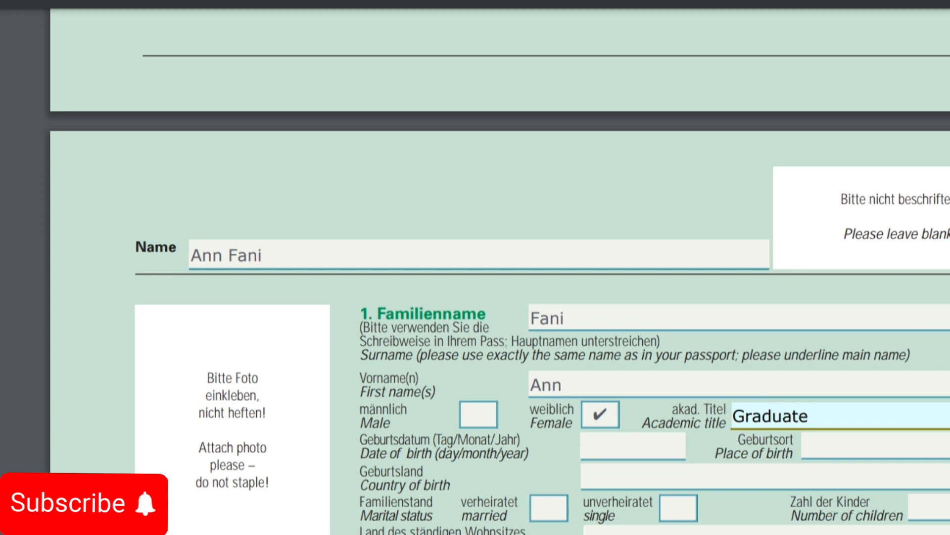
Step: Enter birth date 01.01.1998, birthplace and birth country Yaounde, and mark marital status single
left_click(633, 446)
type("0")
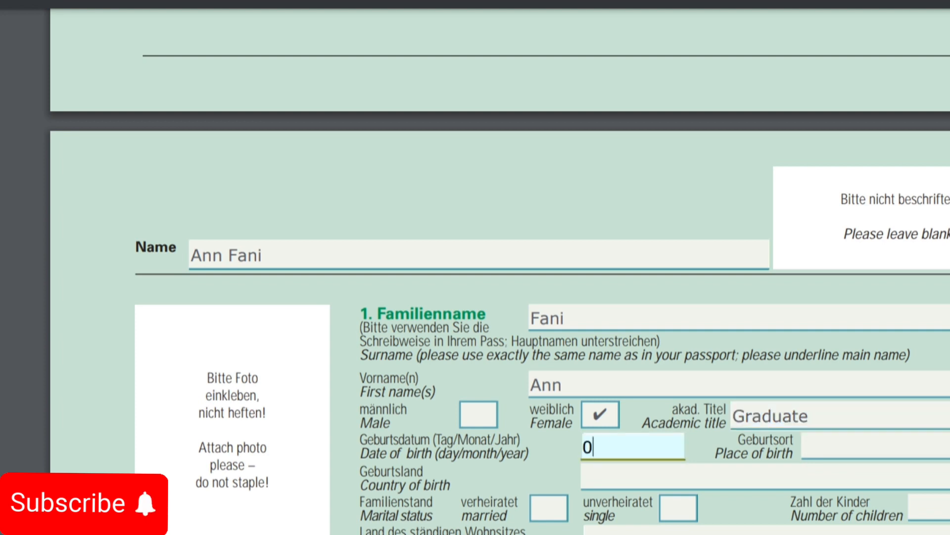
type("1.01.1998")
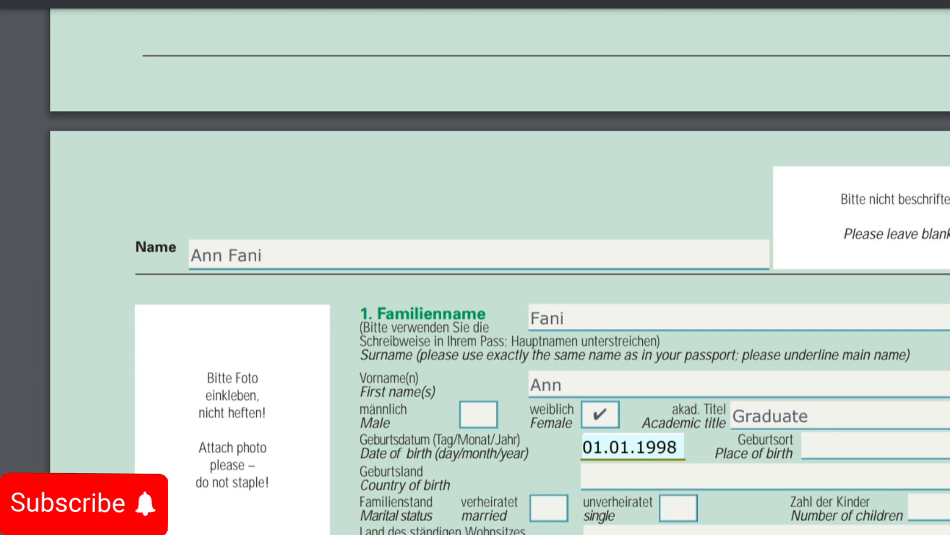
left_click(807, 446)
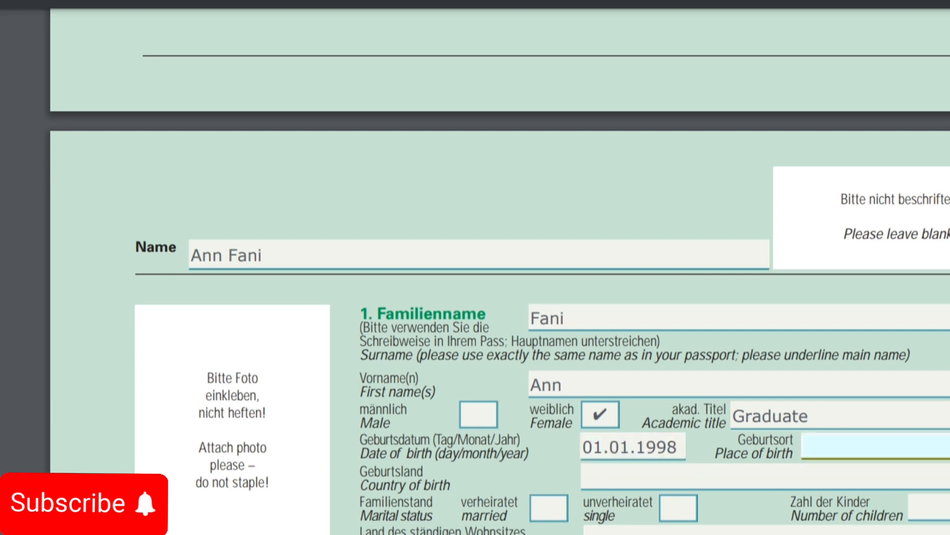
type("Yaounde")
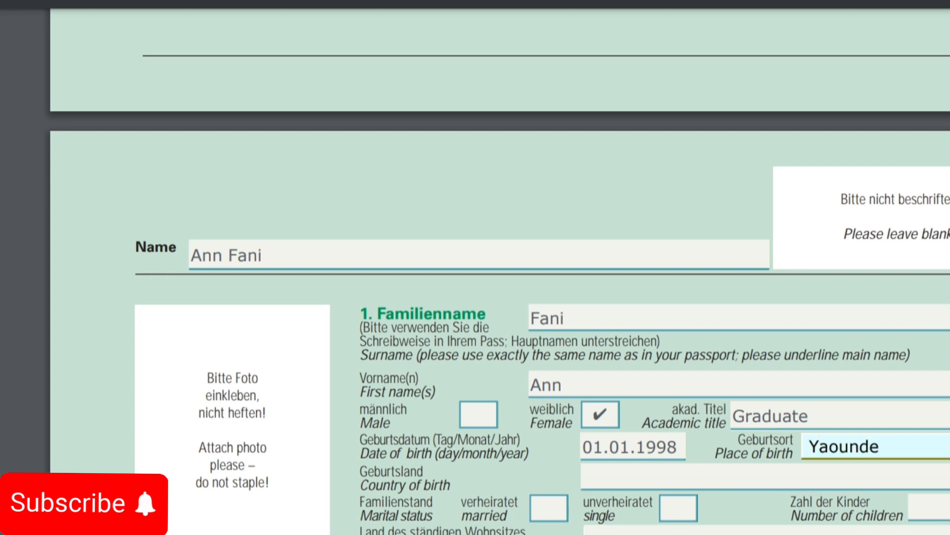
left_click(584, 477)
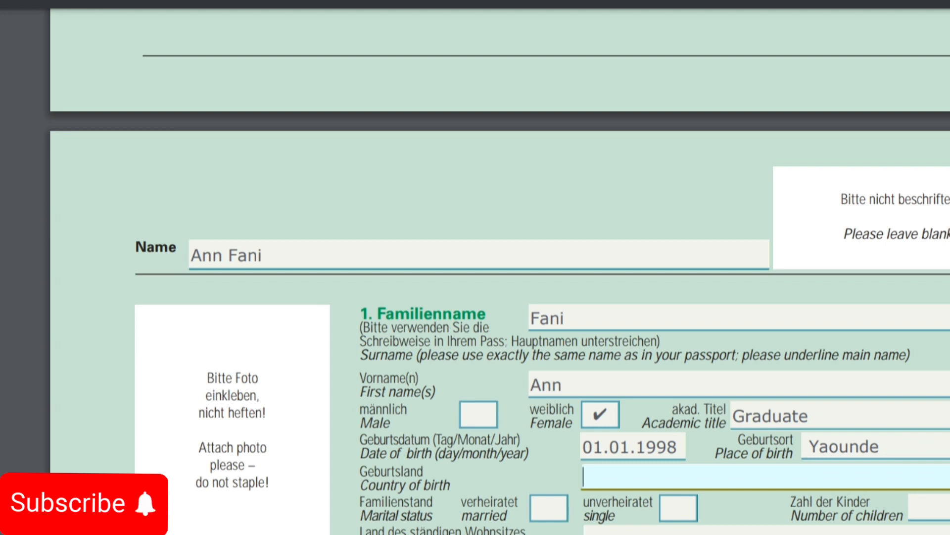
type("Yaiunde")
key("BackSpace")
key("BackSpace")
key("BackSpace")
key("BackSpace")
key("BackSpace")
type("ounde")
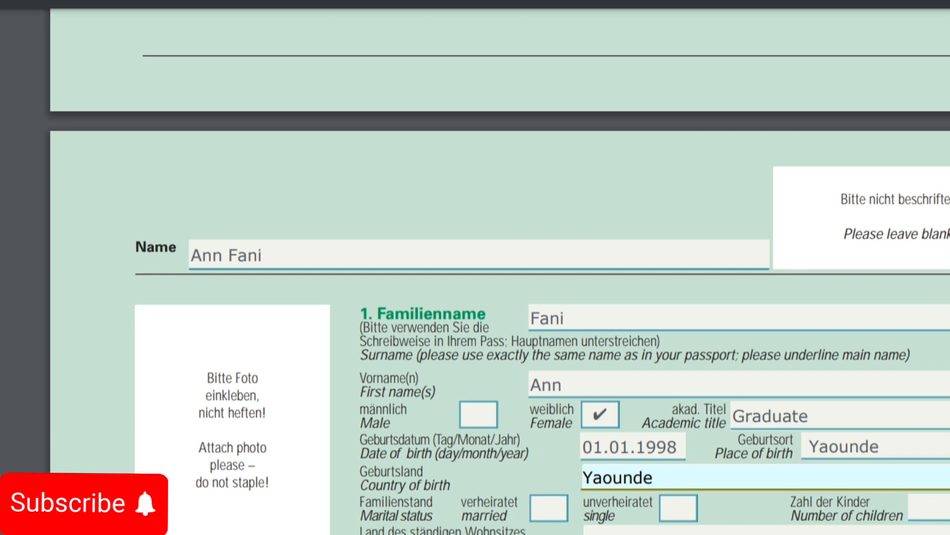
left_click(679, 508)
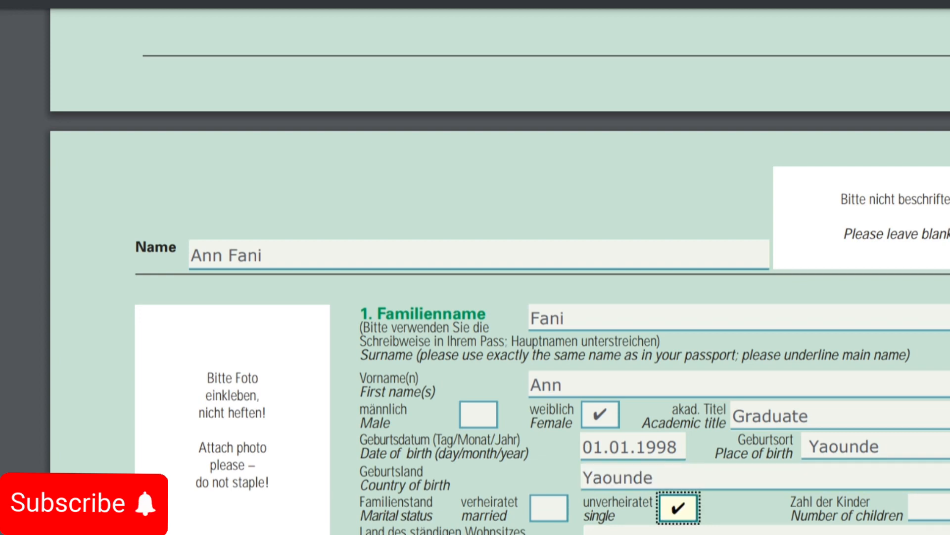
scroll(500, 271, "down", 3)
Step: Set permanent residence to Cameroon and fill in the mailing street, post code, town and country Cameroon
scroll(500, 271, "down", 2)
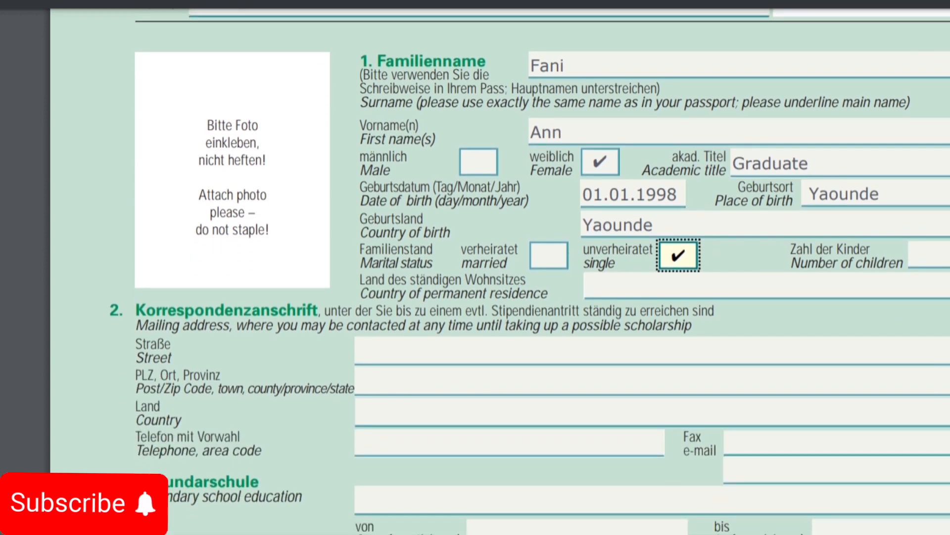
scroll(500, 271, "down", 2)
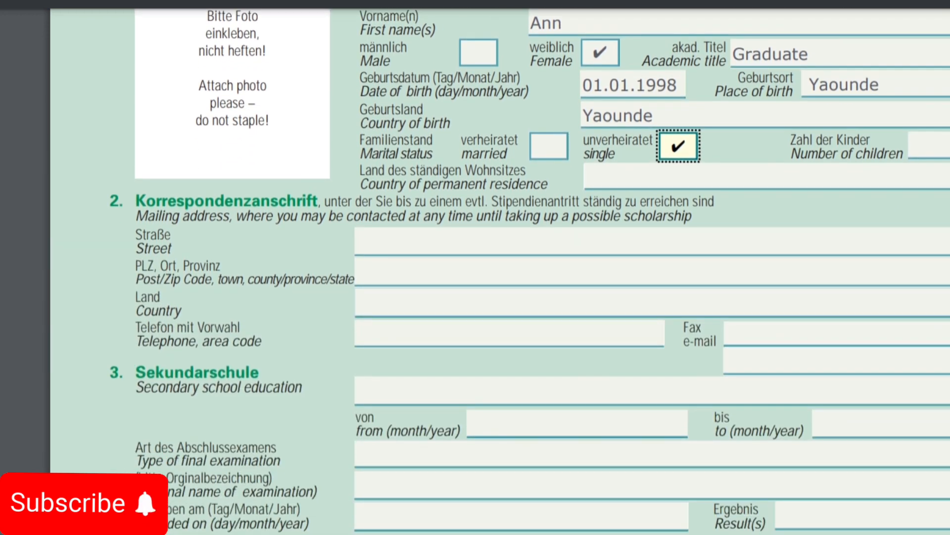
left_click(644, 177)
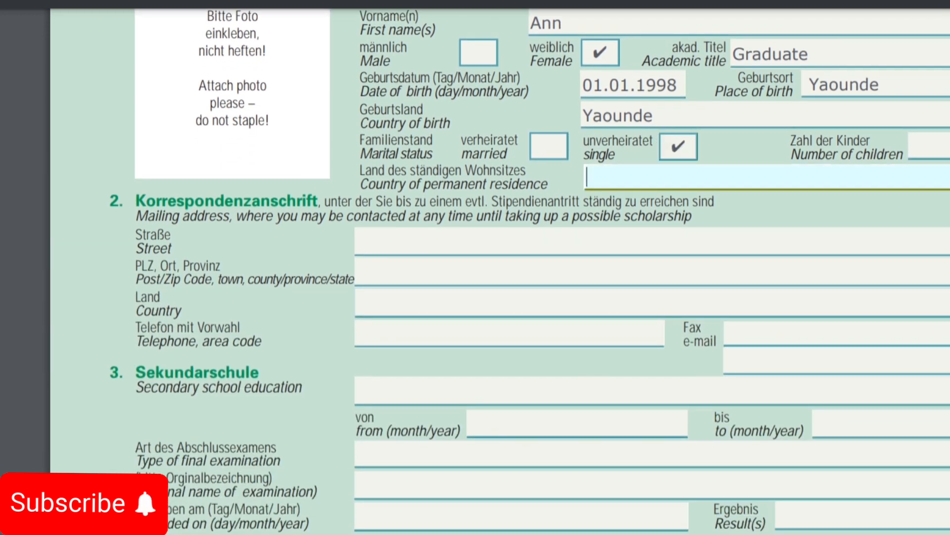
type("Cameroon")
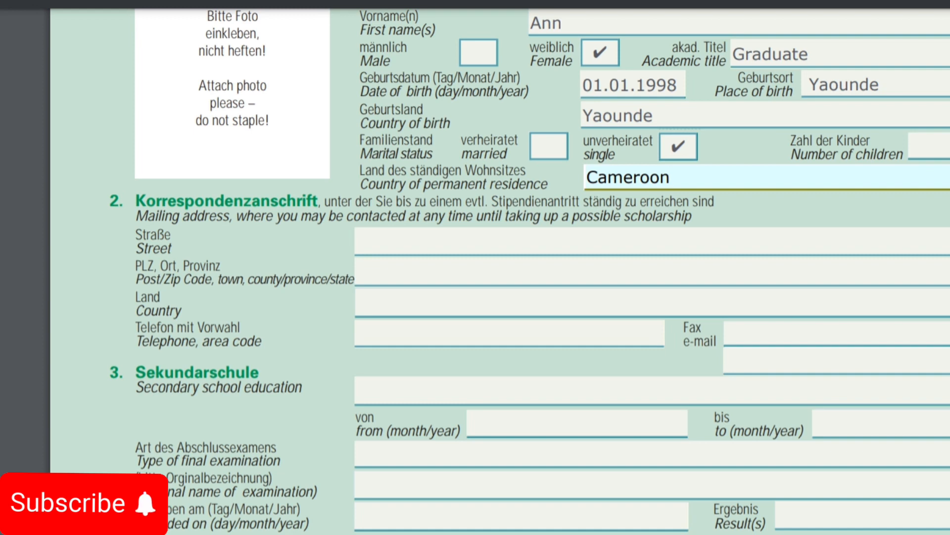
left_click(357, 242)
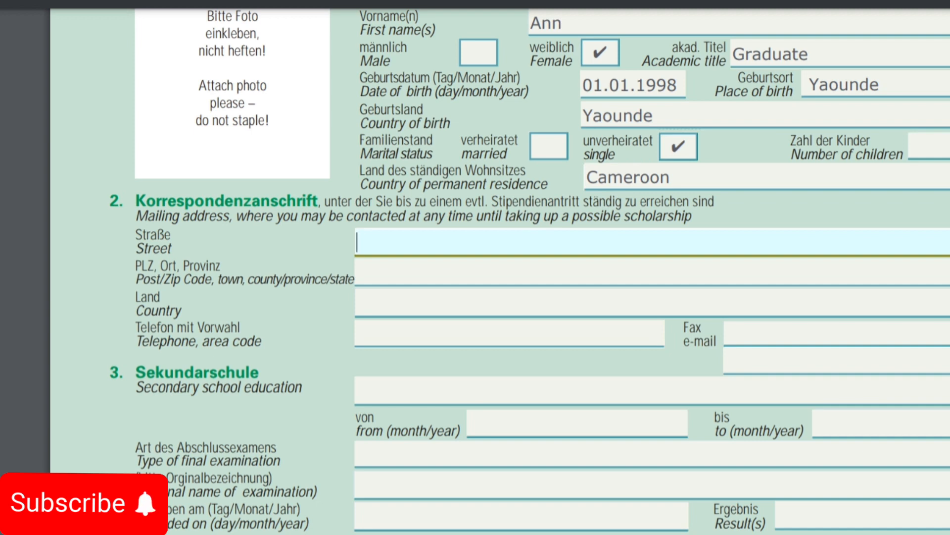
type("Etoudi")
key("Tab")
type("1144")
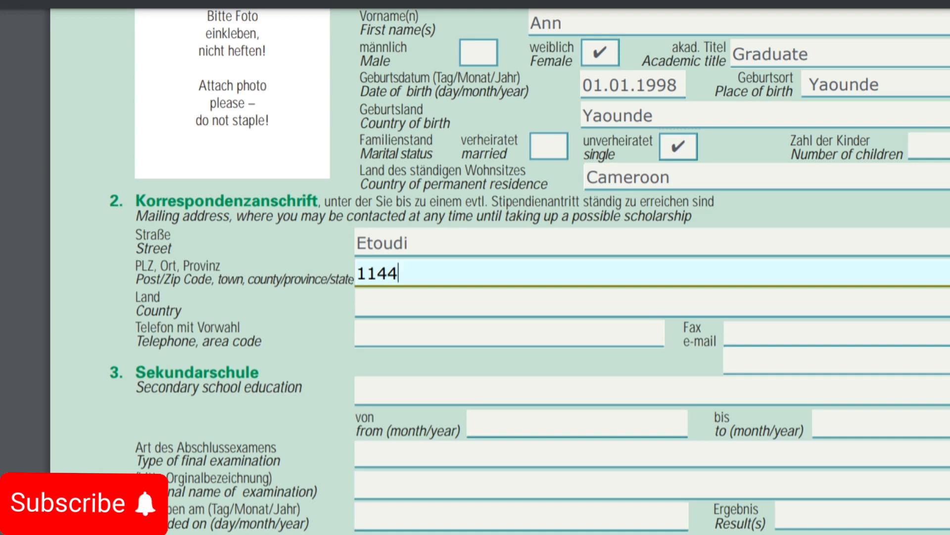
type(" Younde")
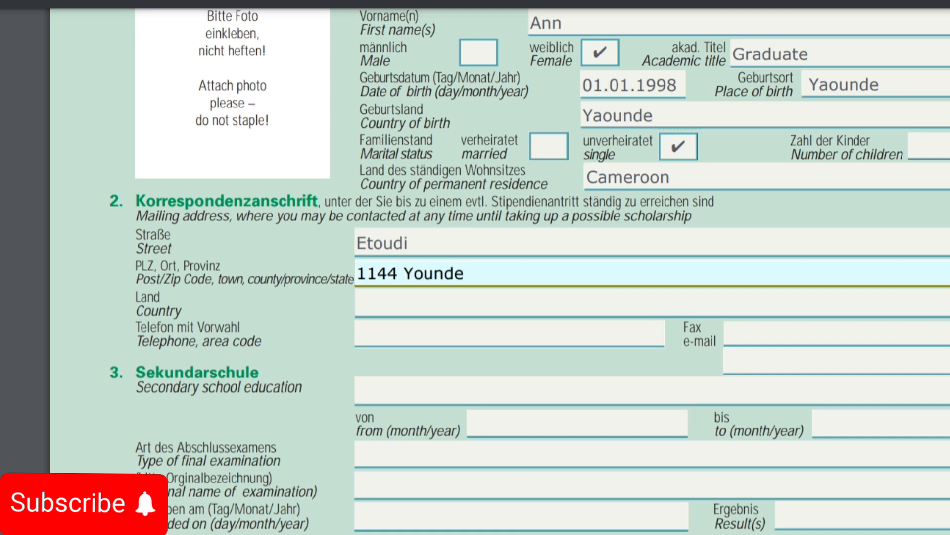
left_click(414, 273)
type("a")
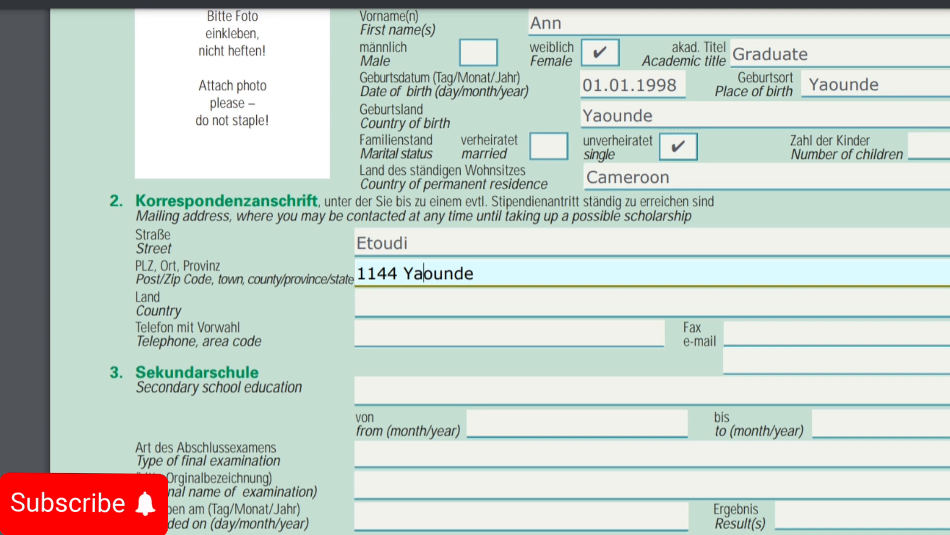
left_click(366, 303)
type("C")
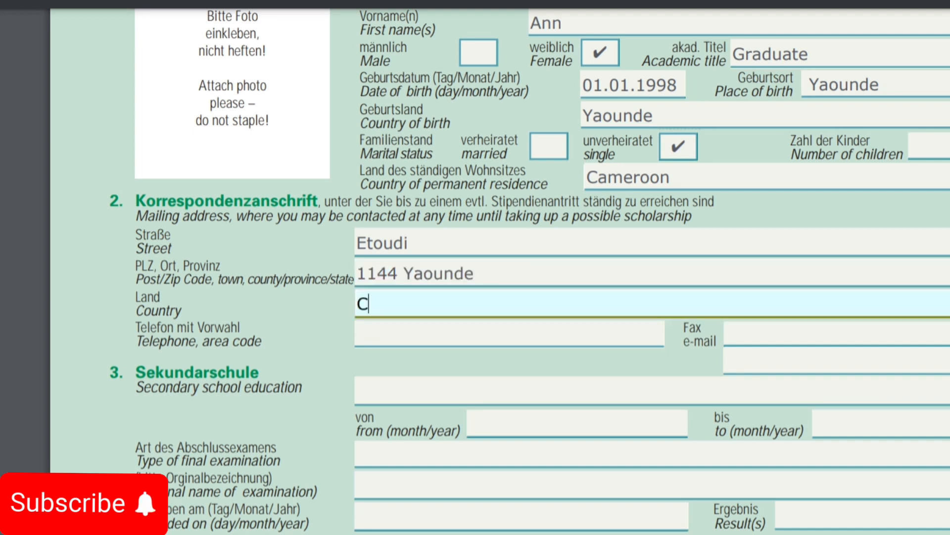
type("ameroon")
Step: Enter the applicant's telephone number with area code and e-mail address
left_click(367, 334)
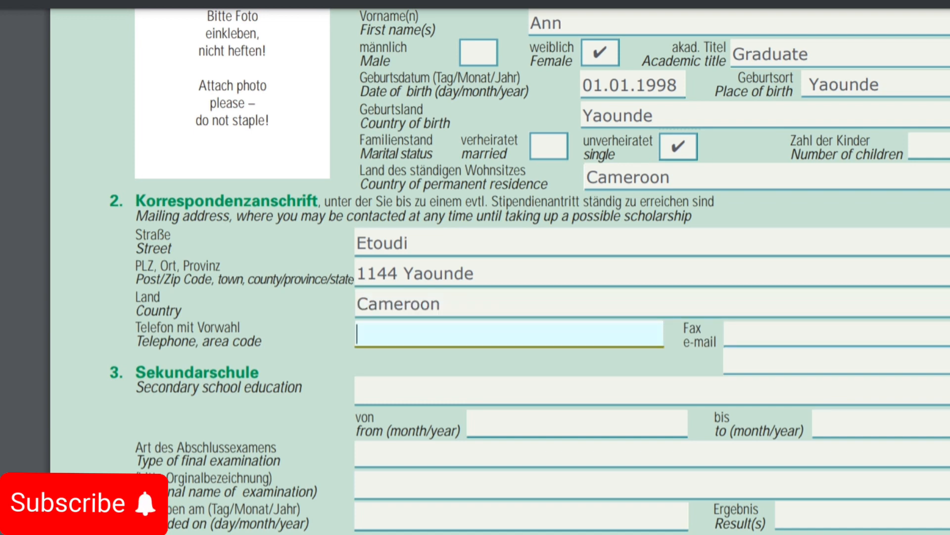
type("+237555555")
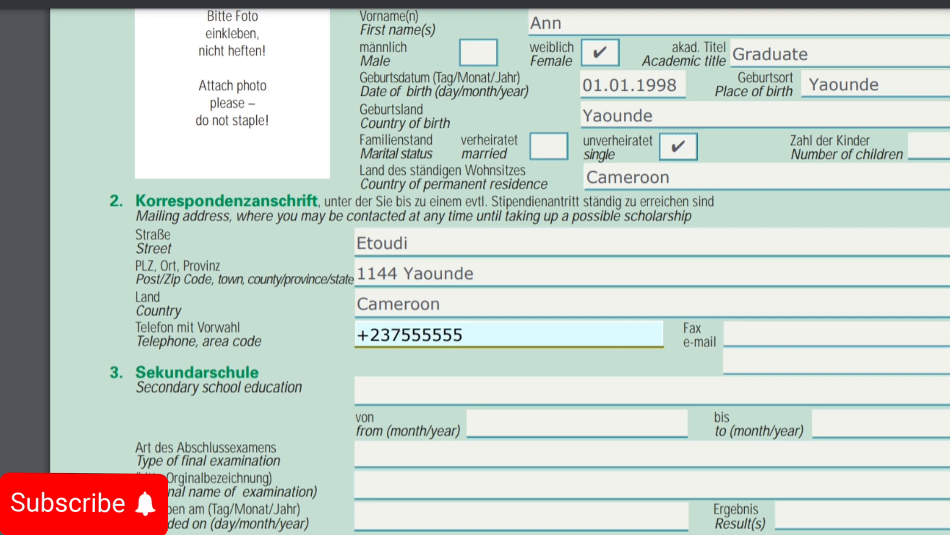
left_click(733, 334)
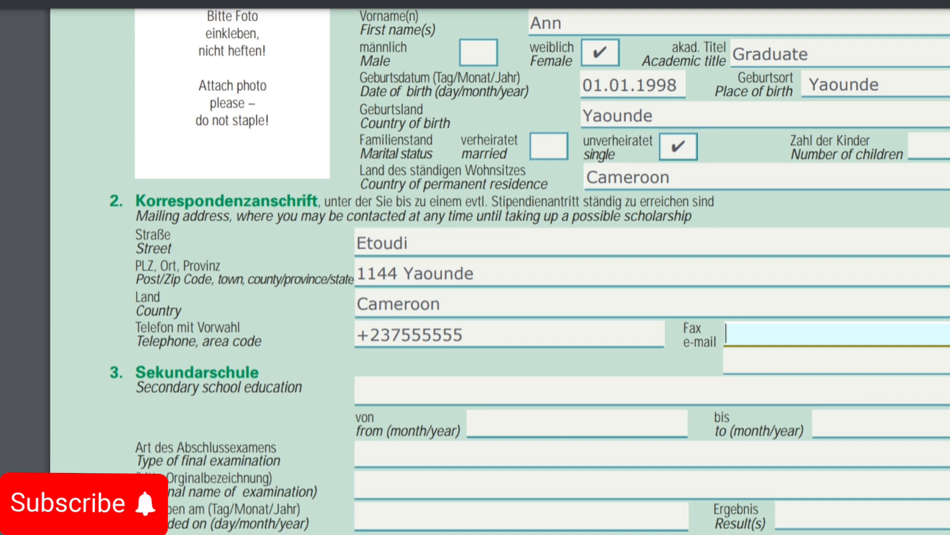
type("name@gma")
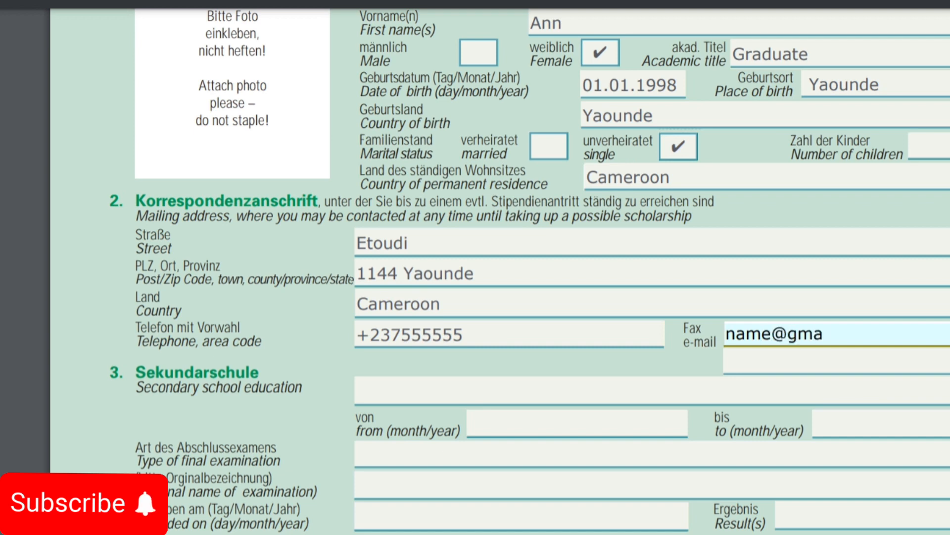
type("il.com")
left_click(366, 391)
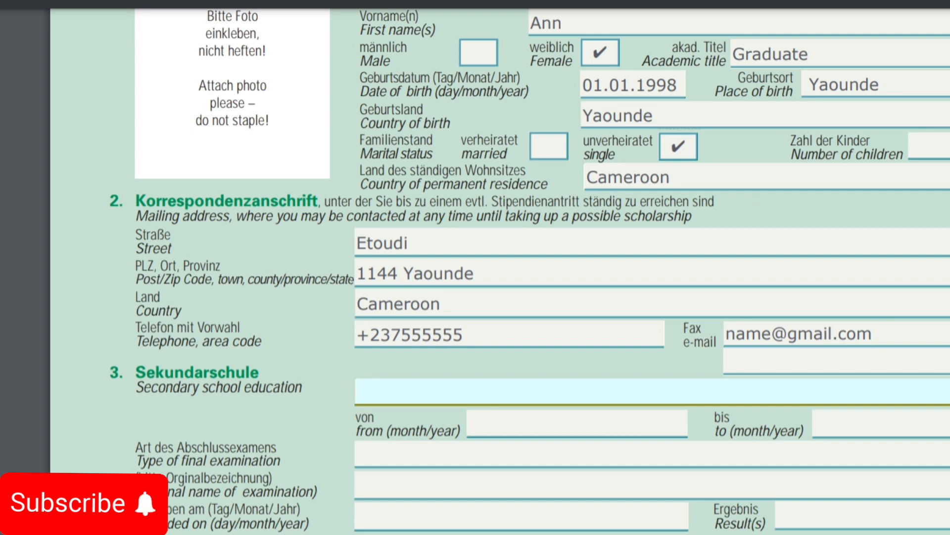
Step: Enter secondary school Lycee D'etoudi, attended from 01.01.2005 to 01.01.2015
type("Lycee D")
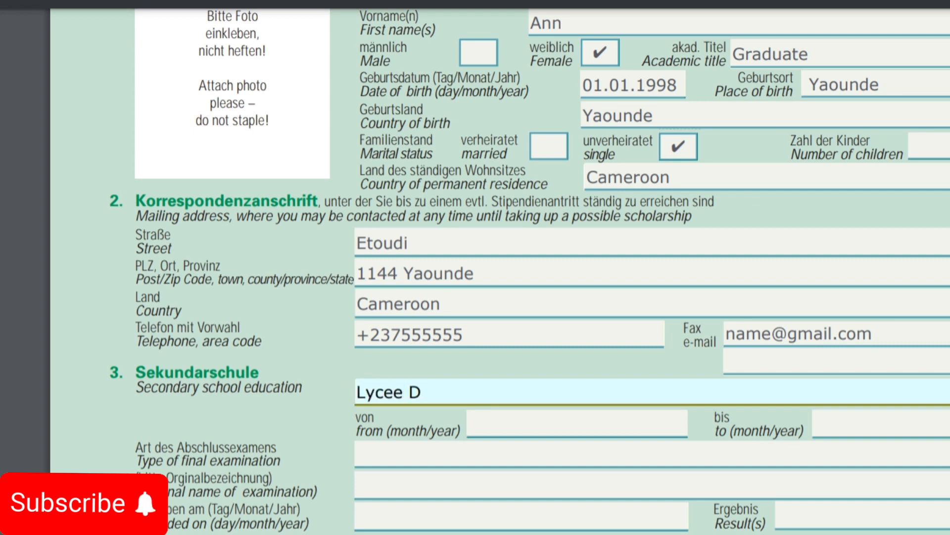
type("'etoudi")
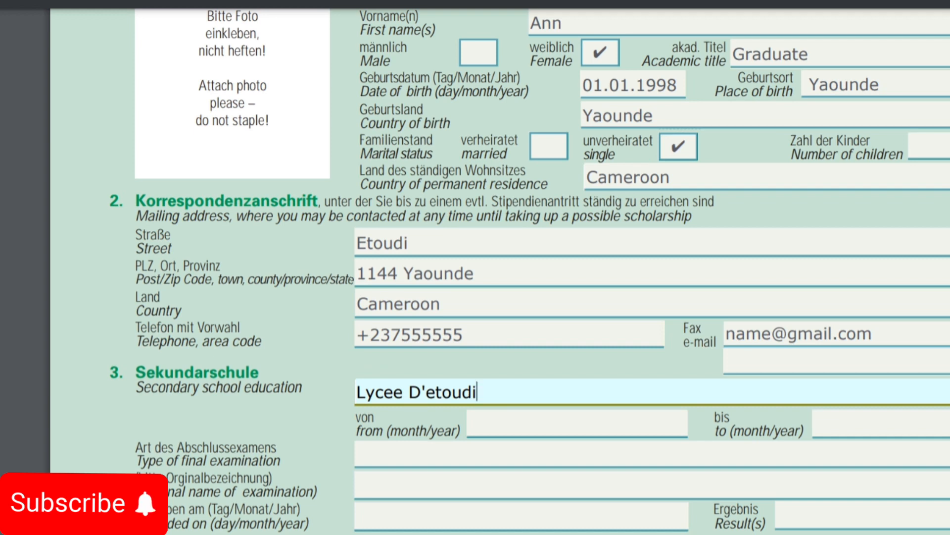
left_click(578, 424)
type("01.01.")
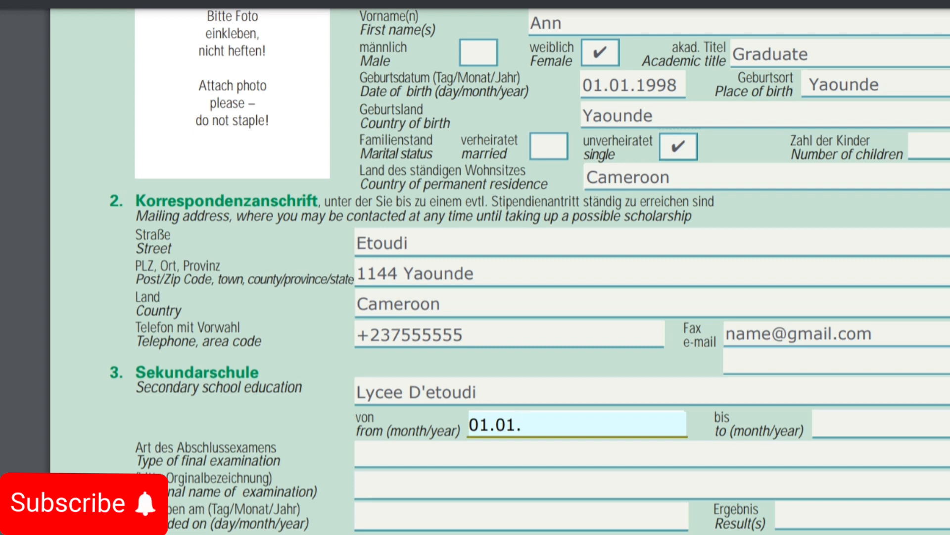
type("2")
type("005")
key("Tab")
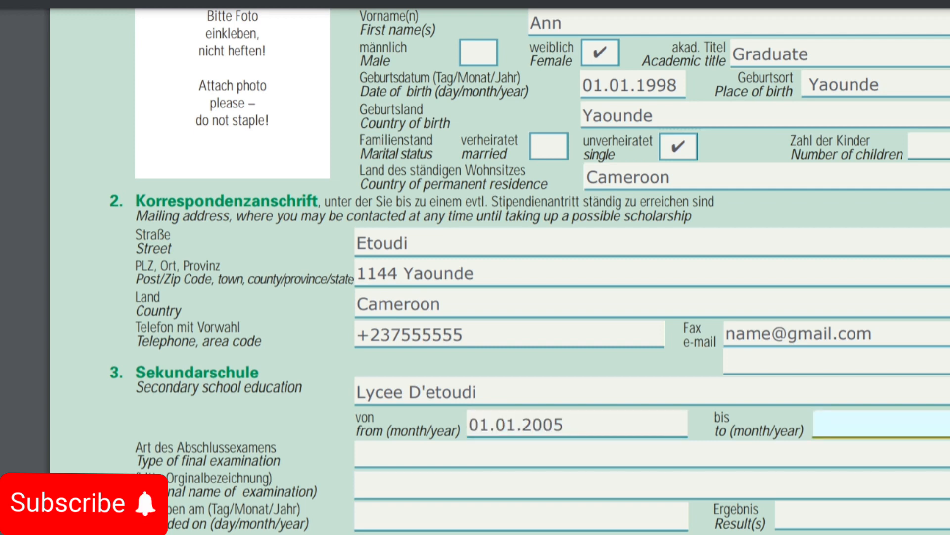
type("01.01.20")
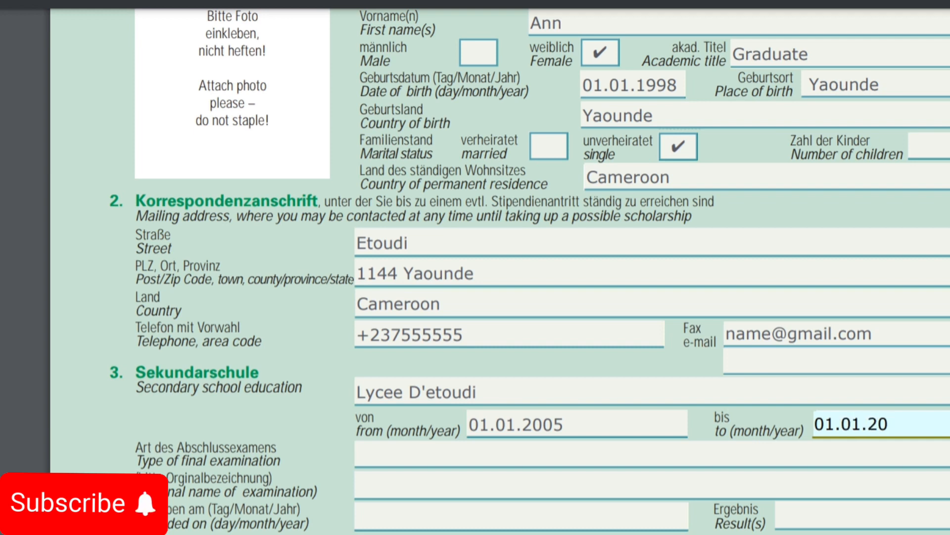
type("15")
scroll(500, 267, "down", 3)
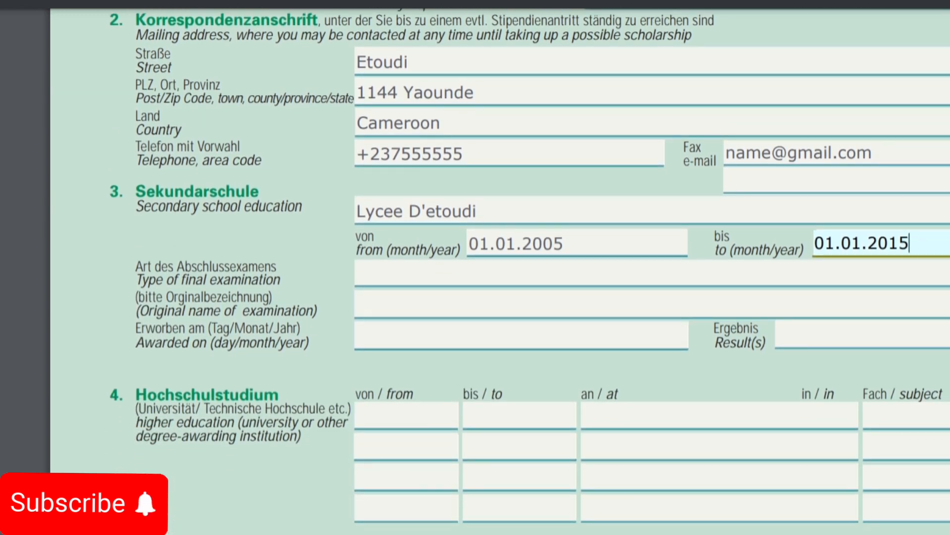
left_click(358, 274)
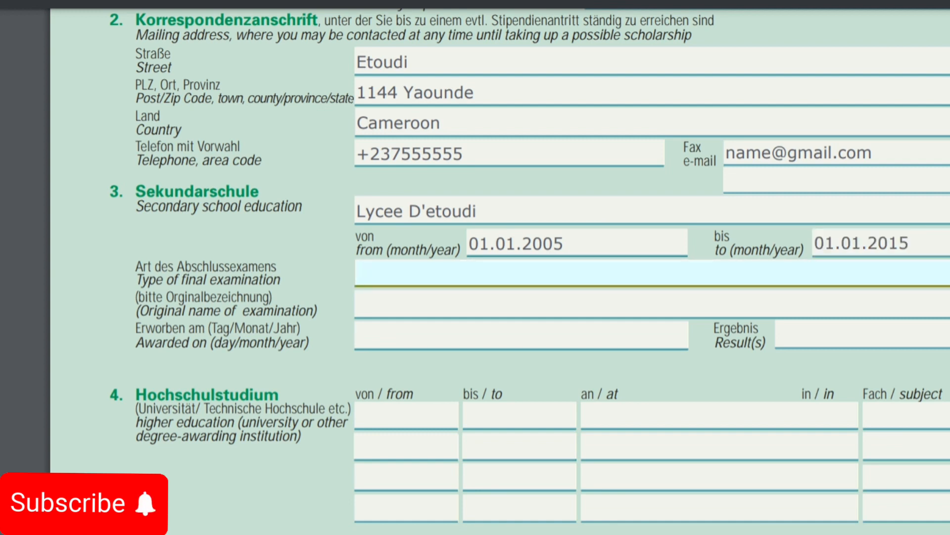
Step: Enter the final exam type 'General Certificate examination/ Brevet D'Etude superieurs'
type("General Certificate examination")
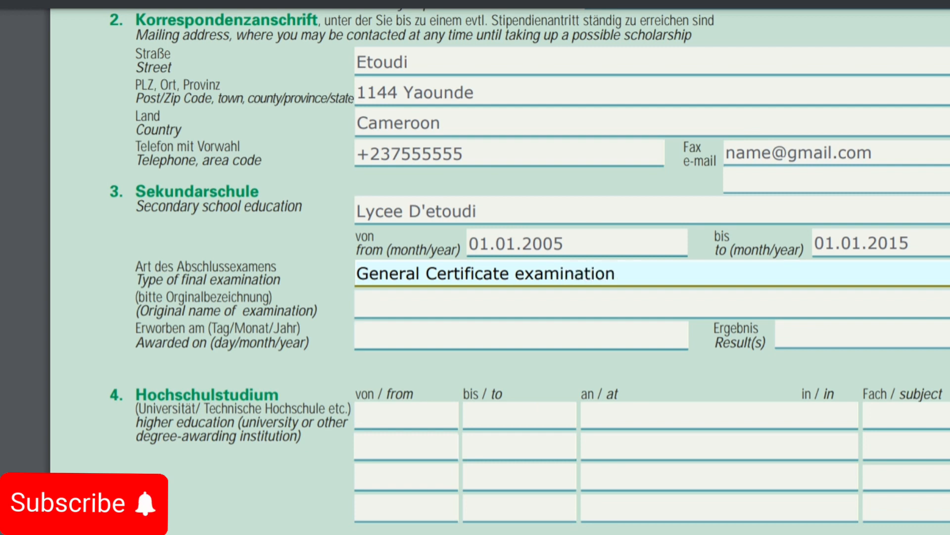
type("/ Brevet ")
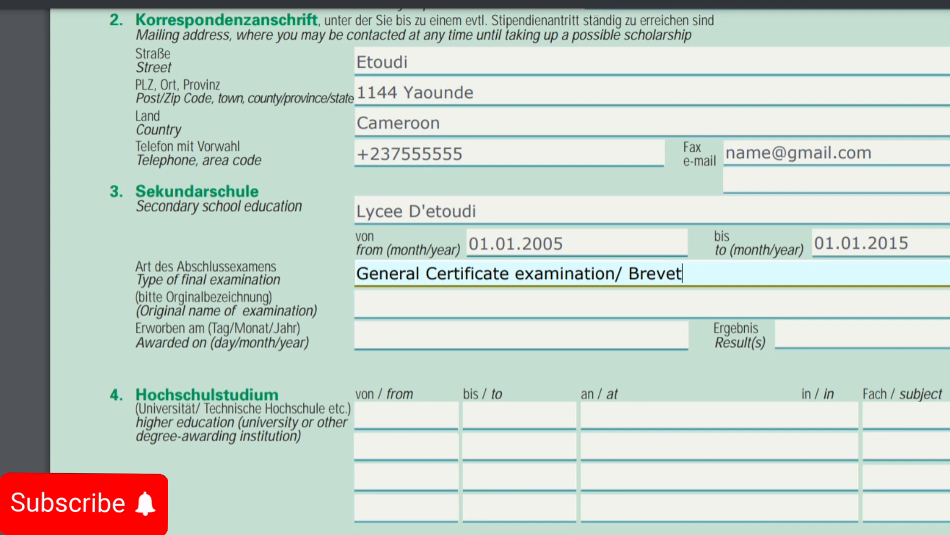
type("D#")
key("BackSpace")
type("'")
type("Etude soper")
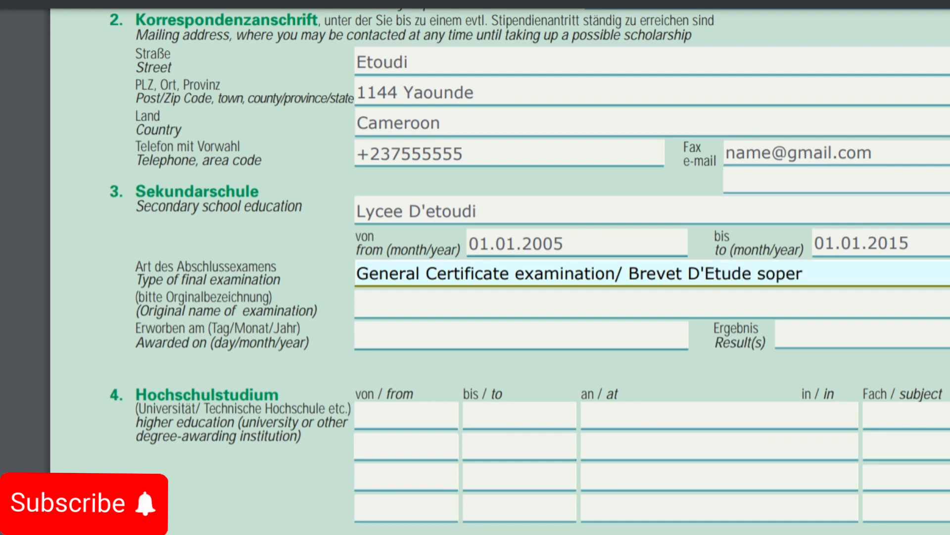
key("BackSpace")
key("BackSpace")
key("BackSpace")
key("BackSpace")
type("uperieurs")
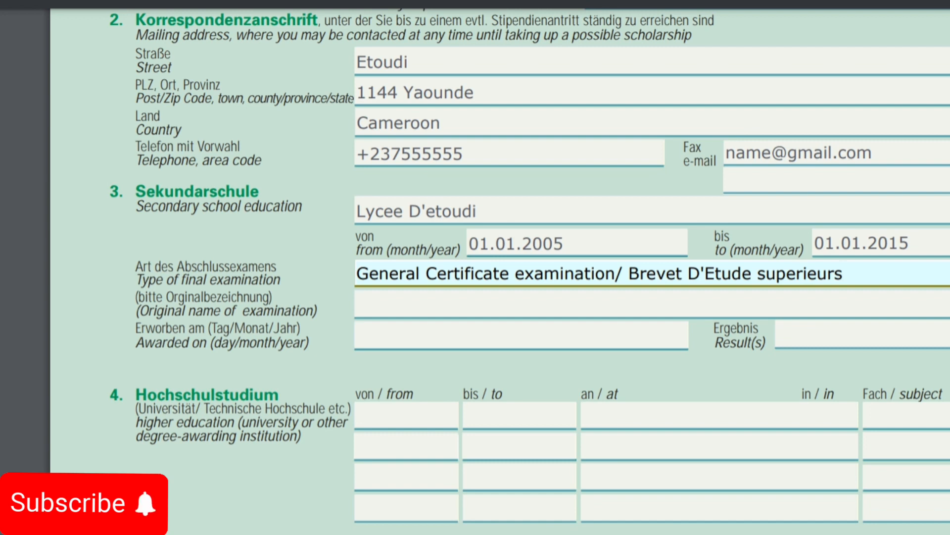
key("Tab")
Step: Enter the original exam name 'Advanced level certificate/ baccalaureat'
type("Advanced")
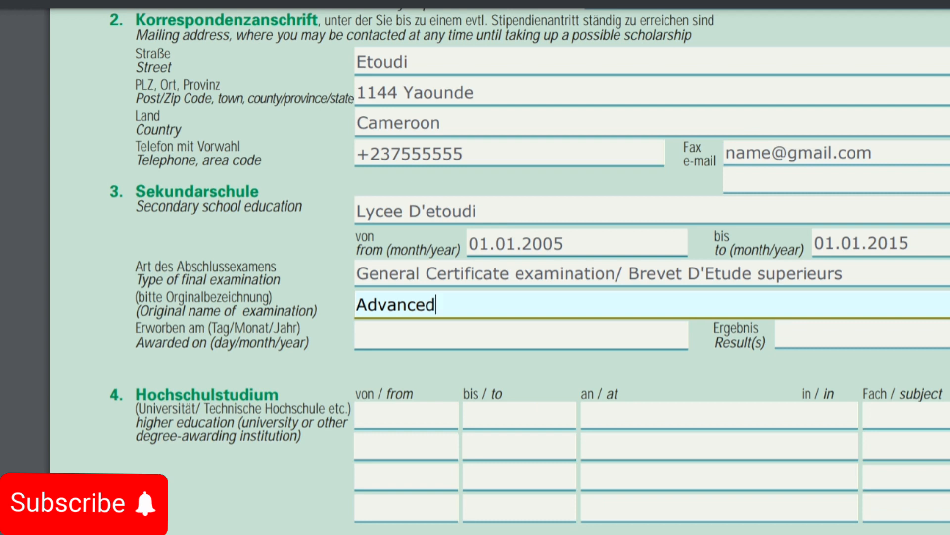
type(" level certific")
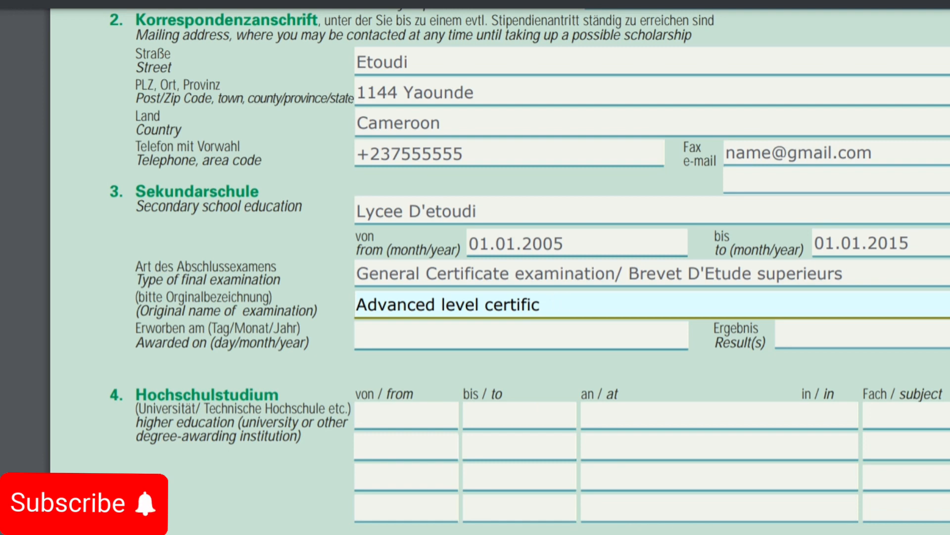
type("ate/ bacca")
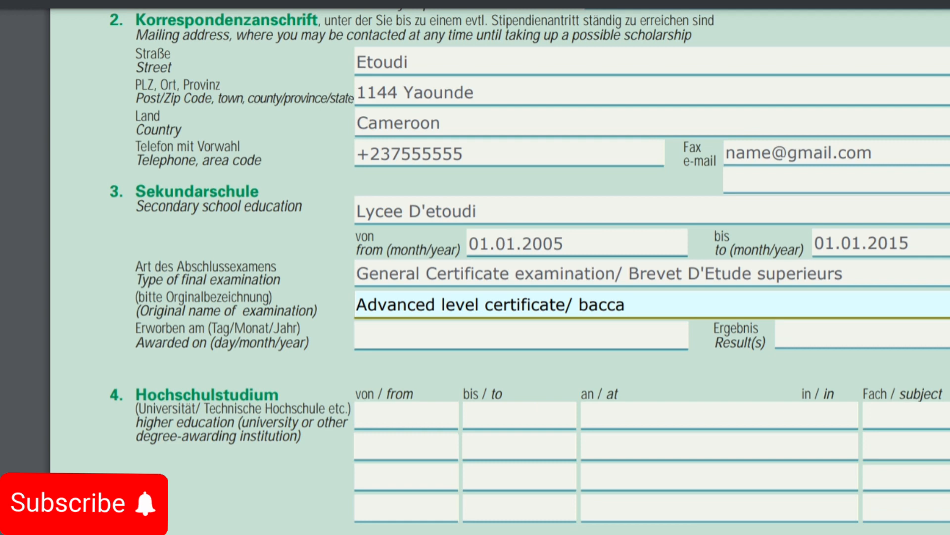
type("laureat")
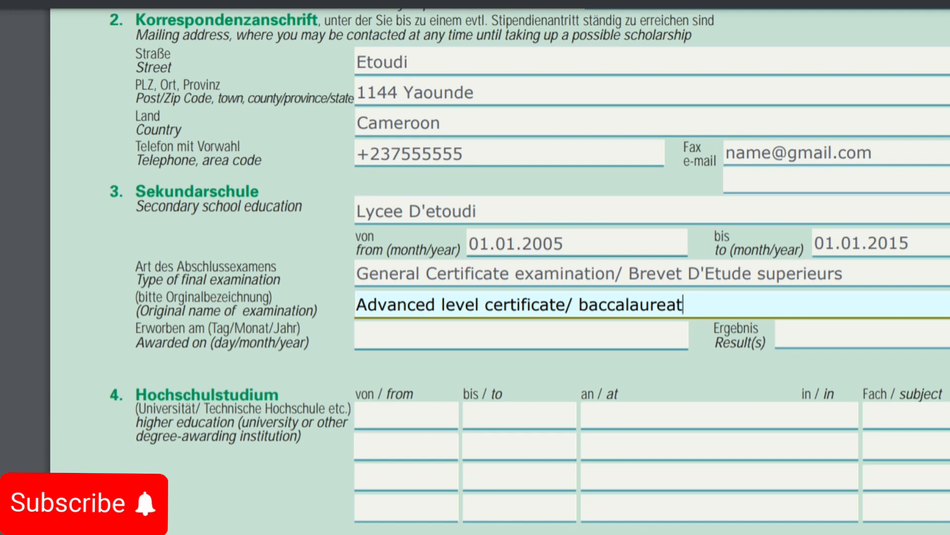
left_click(367, 335)
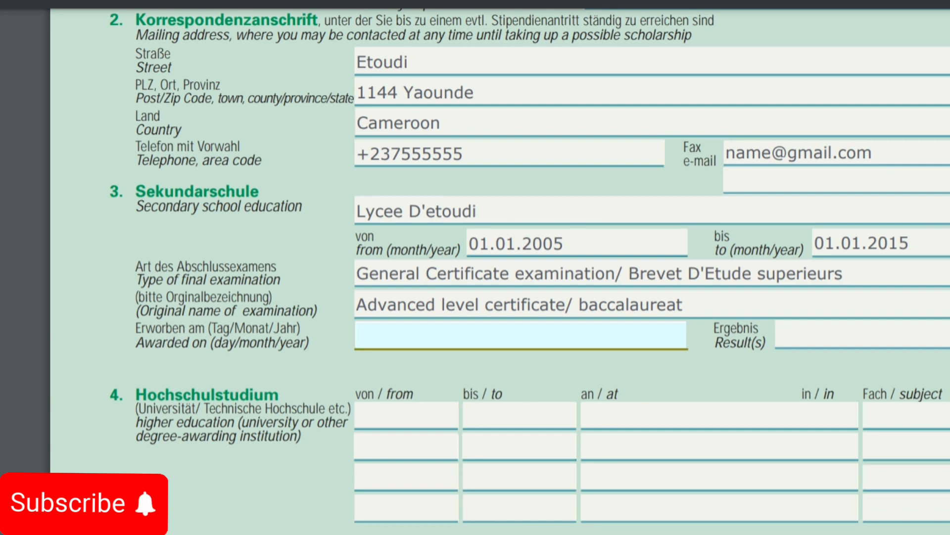
Step: Enter exam award date 02.02.2015 and result 15, then scroll to the higher education section
type("02.02.20")
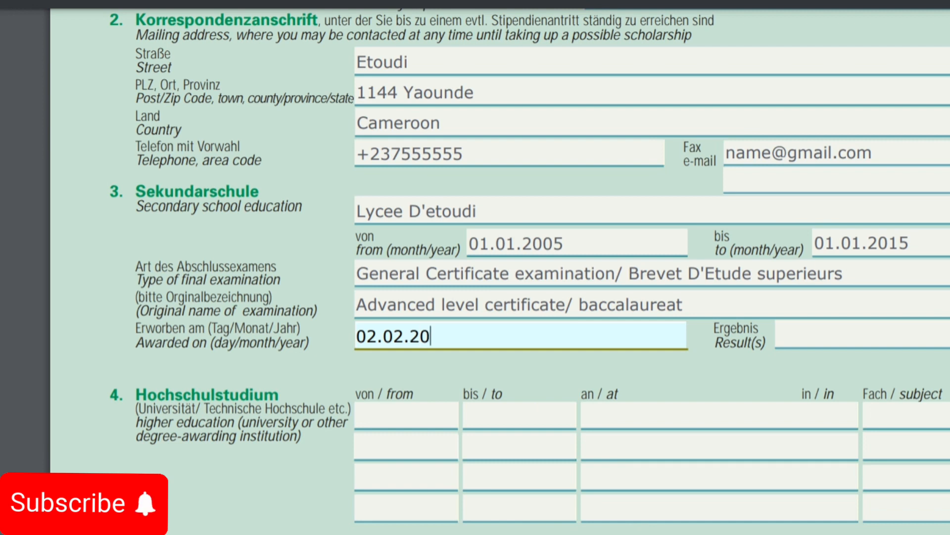
type("15")
key("Tab")
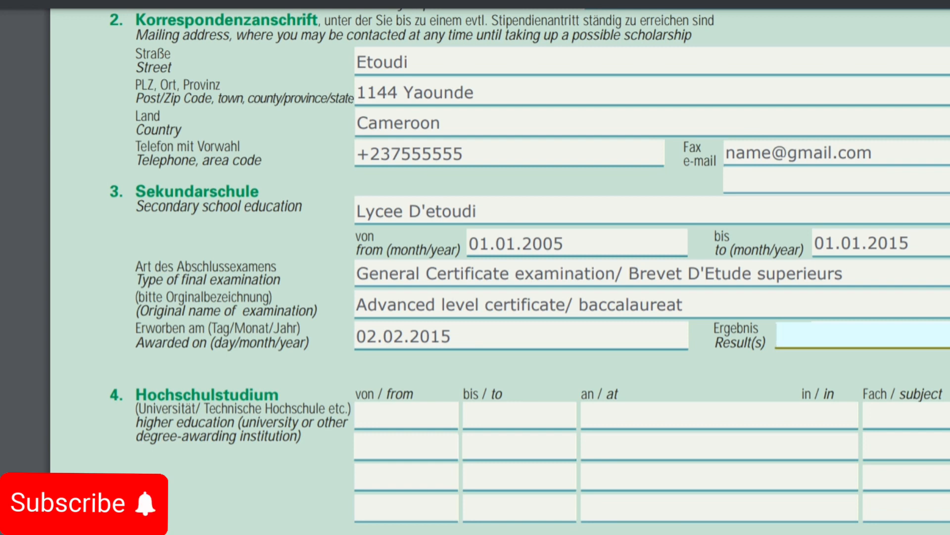
type("15")
scroll(500, 271, "down", 3)
scroll(500, 271, "down", 2)
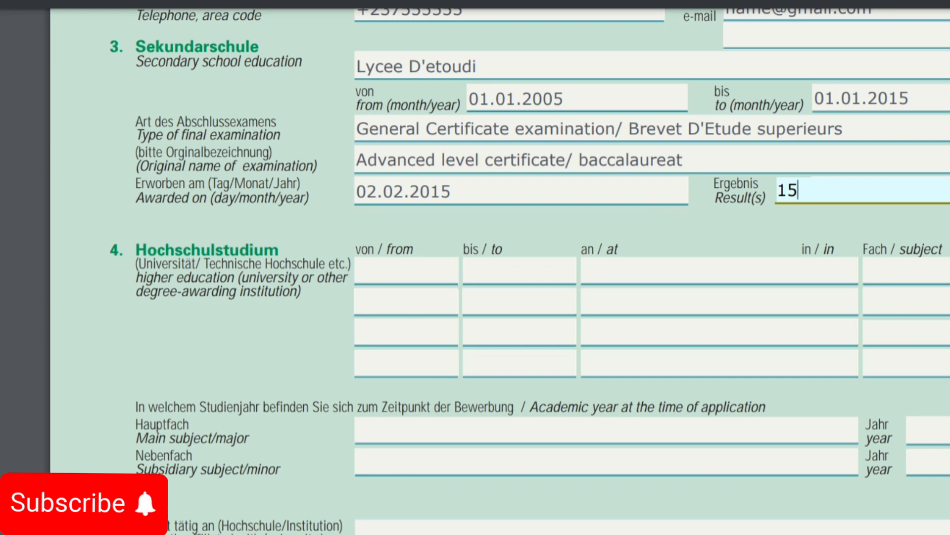
Step: Fill the first higher education row: 2016 to 2019, University of Yaounde 1, Chemistry
key("Tab")
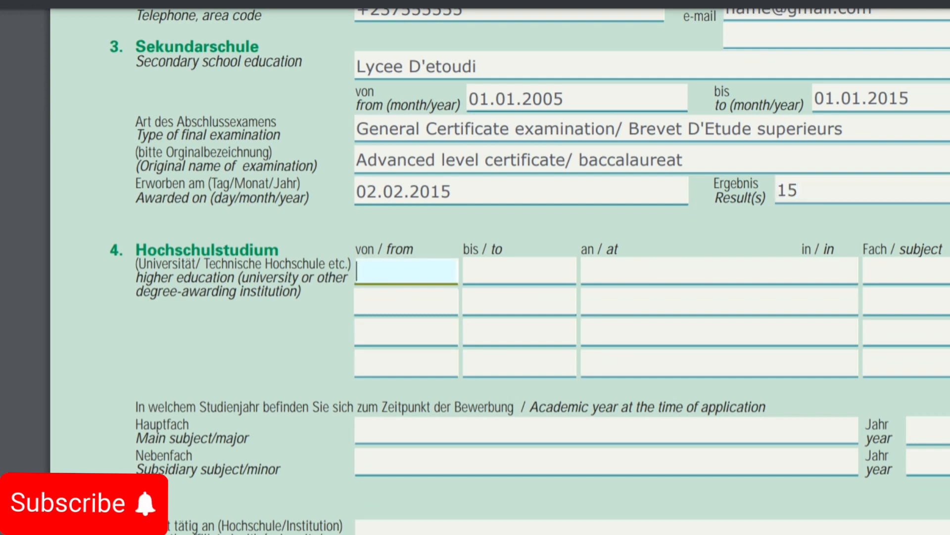
type("2016")
key("Tab")
type("20")
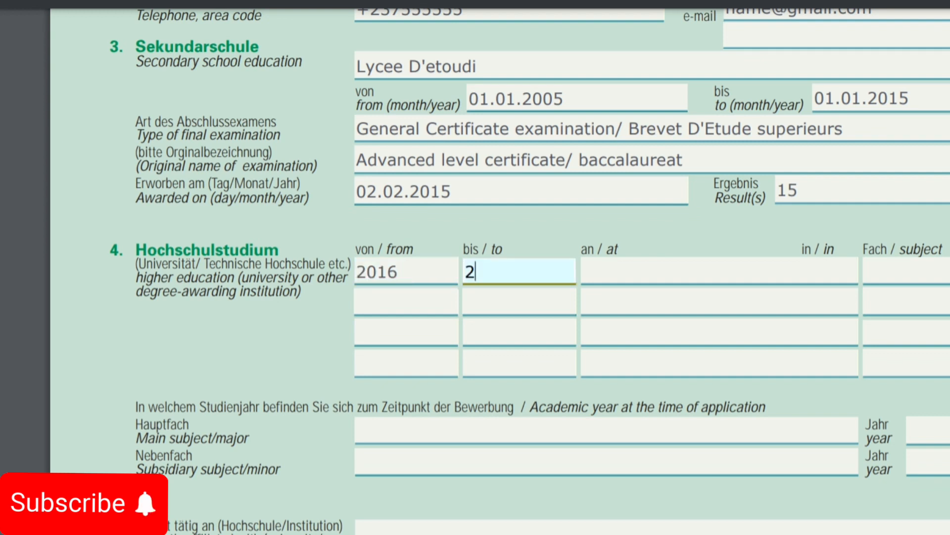
type("19")
key("Tab")
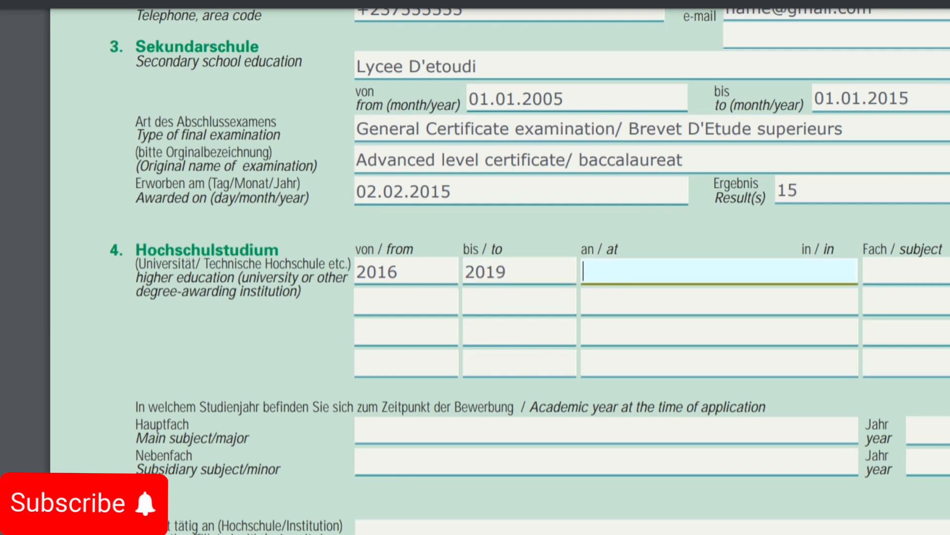
type("University of You")
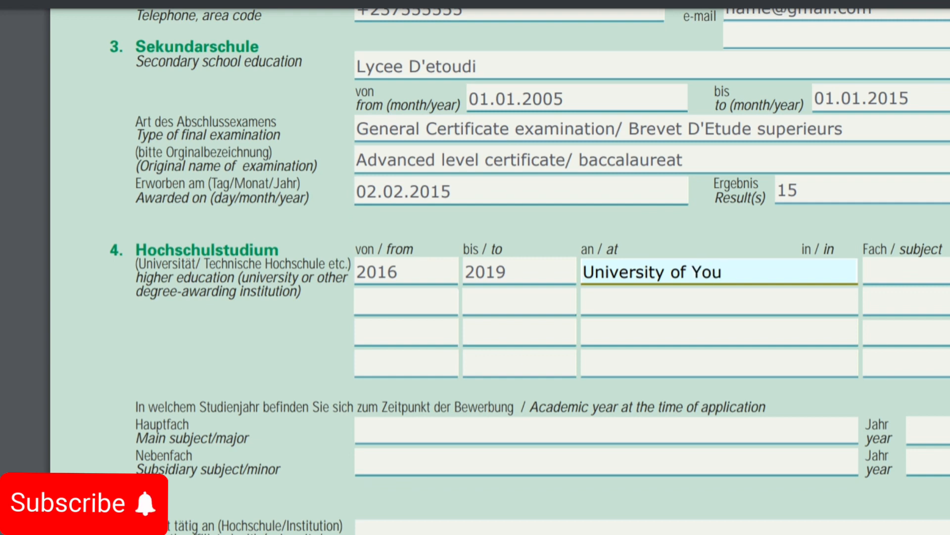
key("BackSpace")
type("aounde 1")
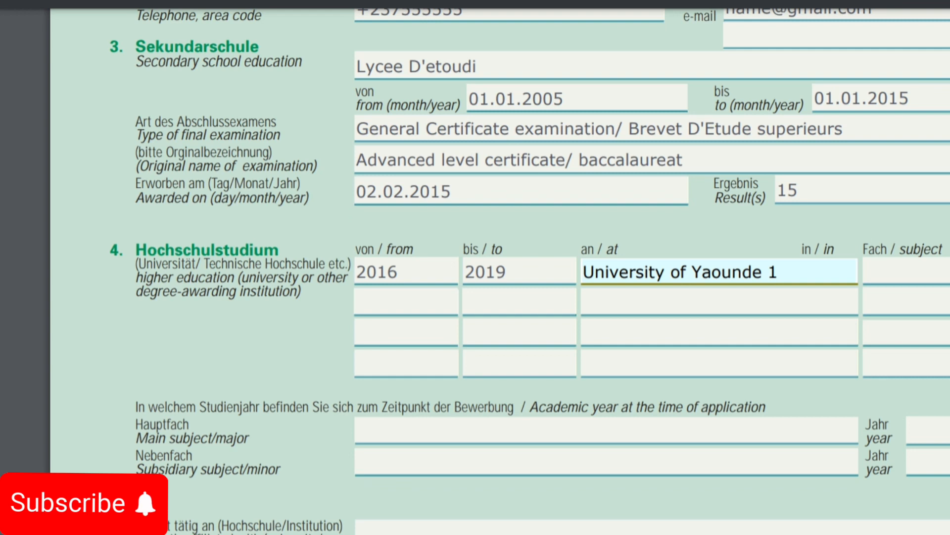
key("Tab")
type("C")
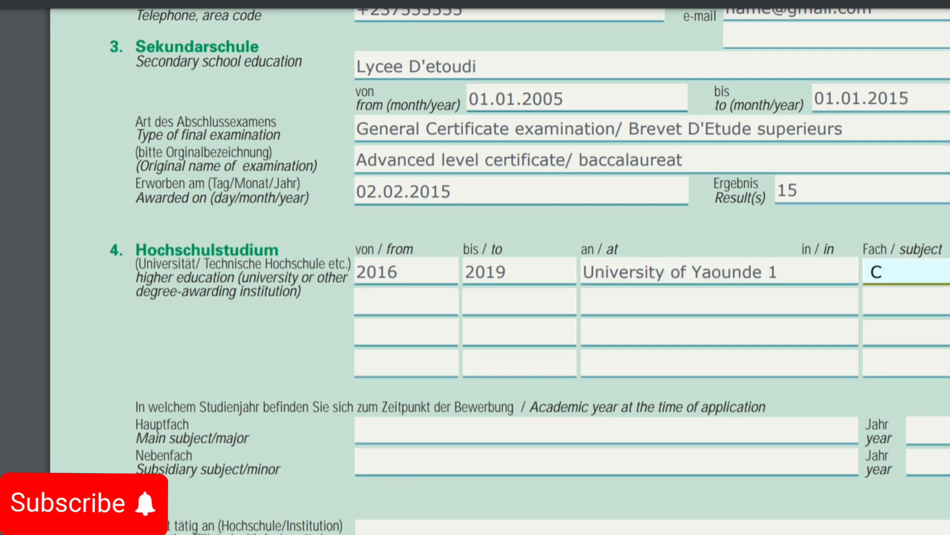
type("hemistry")
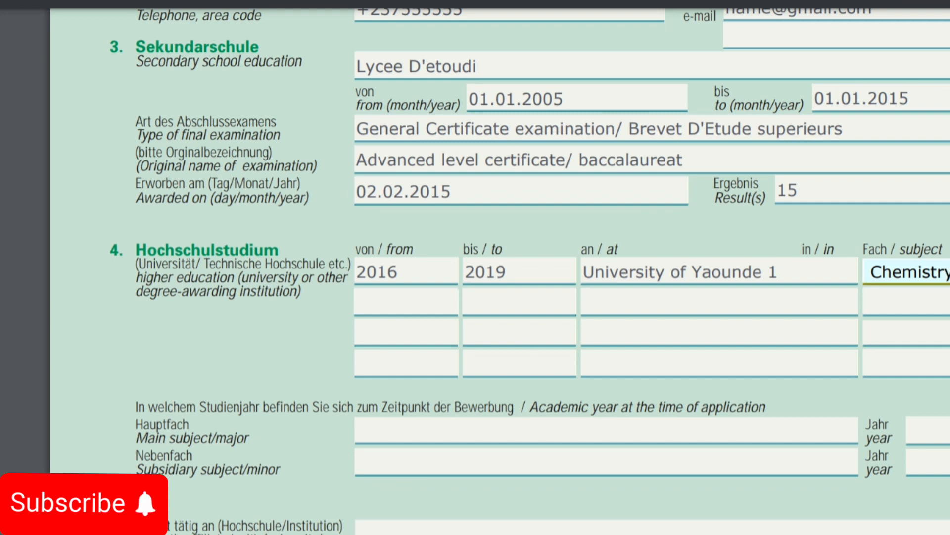
Step: Scroll down to the Degrees held and planned stay sections of the form
scroll(530, 268, "down", 4)
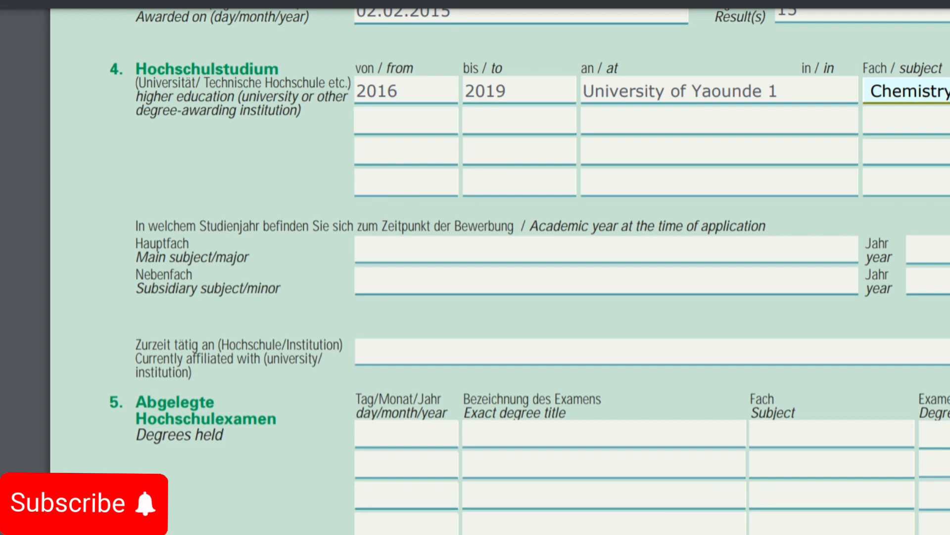
scroll(495, 267, "down", 1)
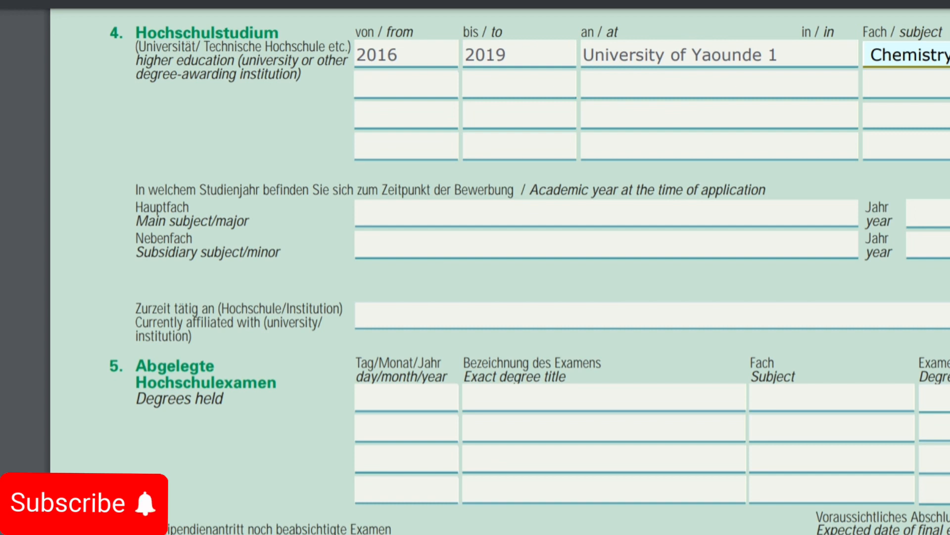
scroll(500, 267, "down", 2)
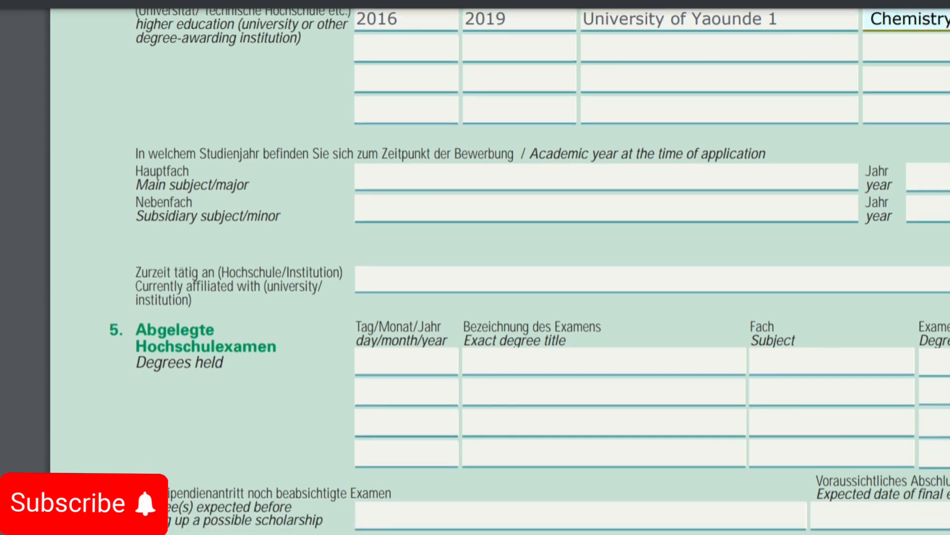
scroll(500, 268, "down", 6)
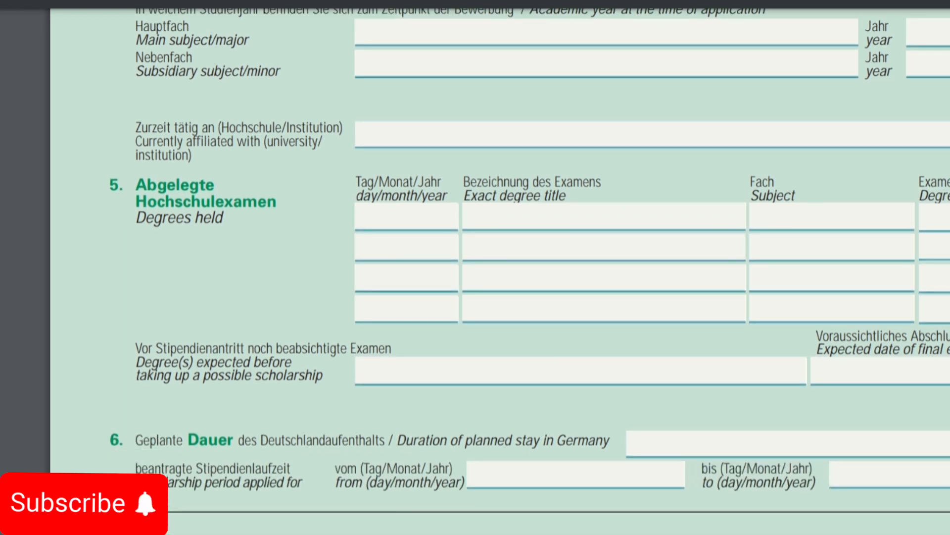
Step: Enter degree date 03.03.2017 and title Bachelor's Degree in the first Degrees held row
left_click(407, 217)
type("03.")
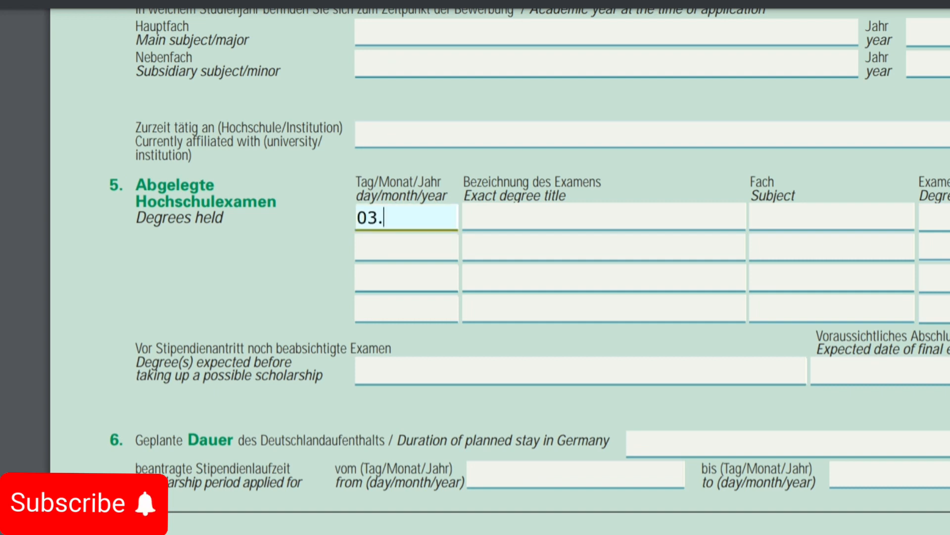
type("03.2017")
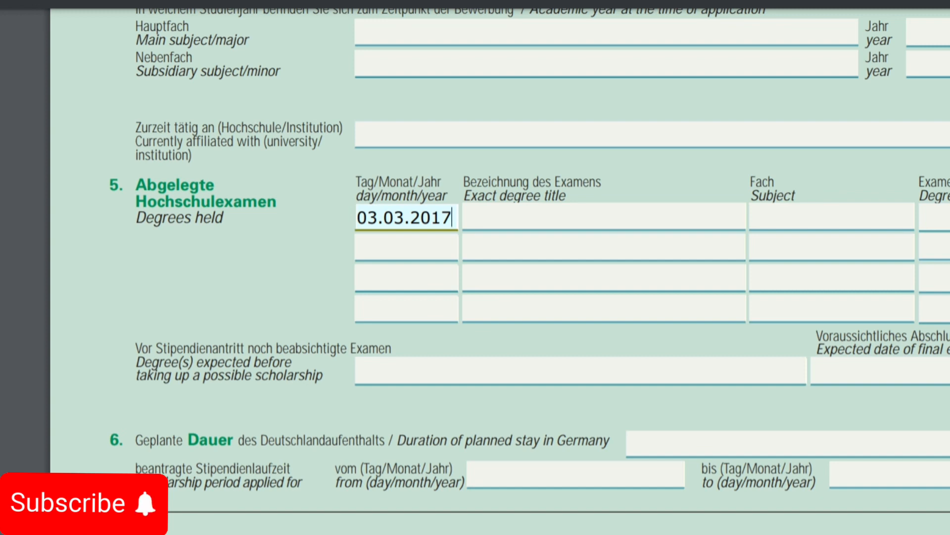
left_click(604, 217)
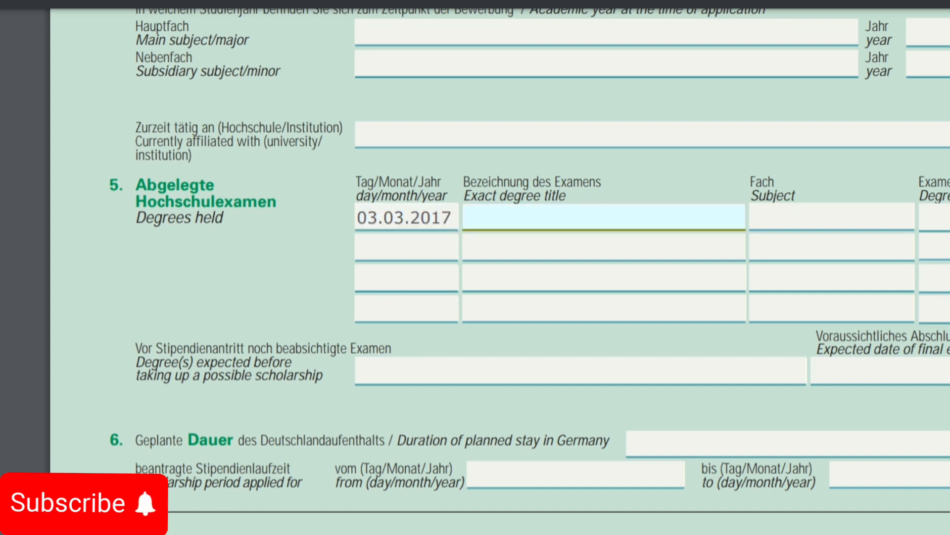
type("Bachelo")
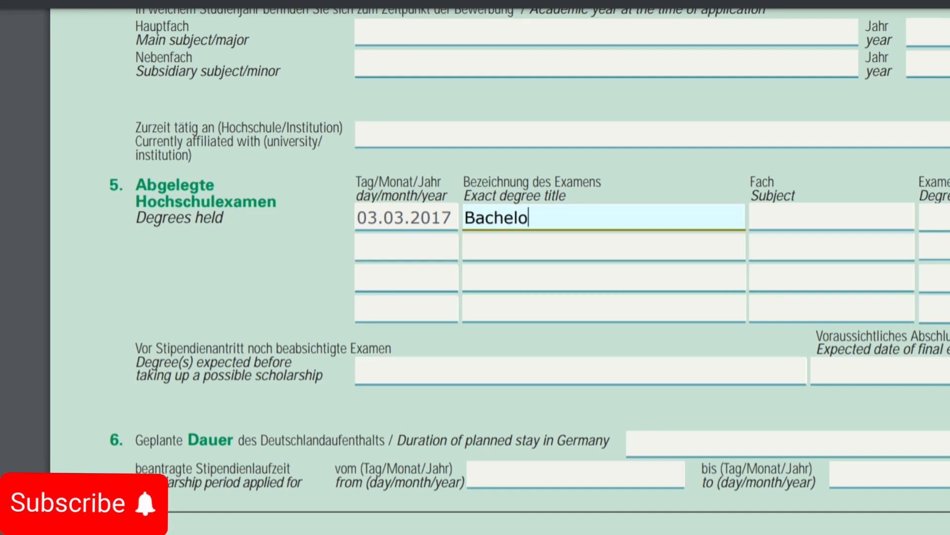
type("r's Deh")
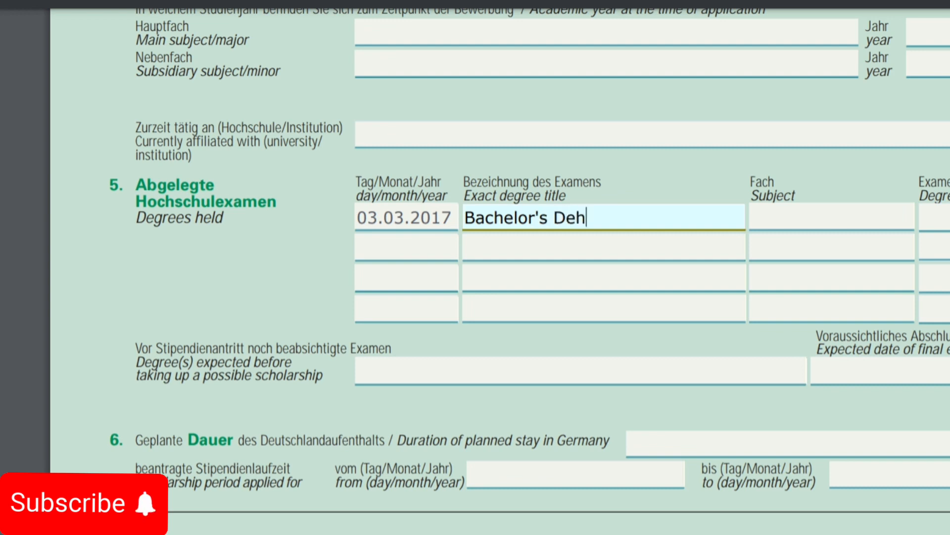
key("BackSpace")
type("gree")
Step: Add Chemistry as the degree subject and enter its grade (3.5/…)
key("Tab")
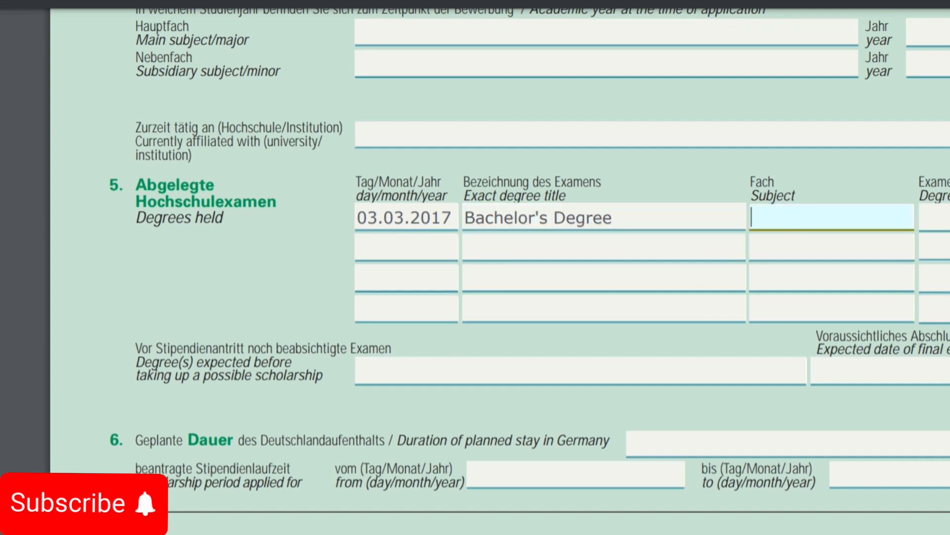
type("Chemis")
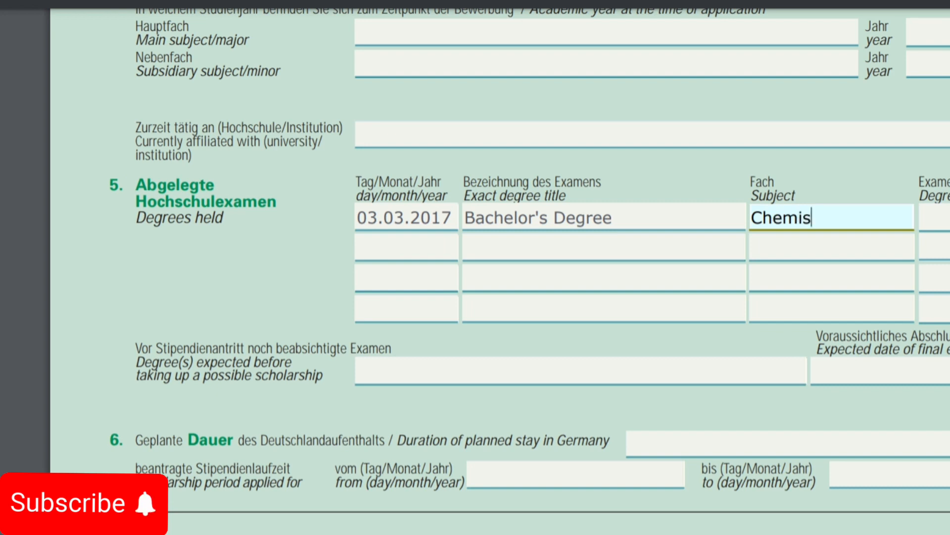
type("try")
key("Tab")
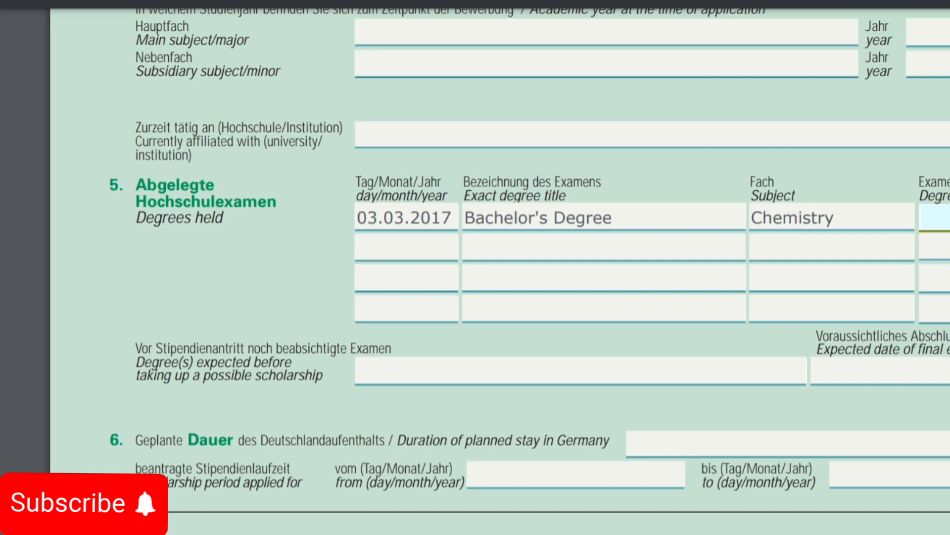
type("3.5/")
scroll(500, 268, "down", 1)
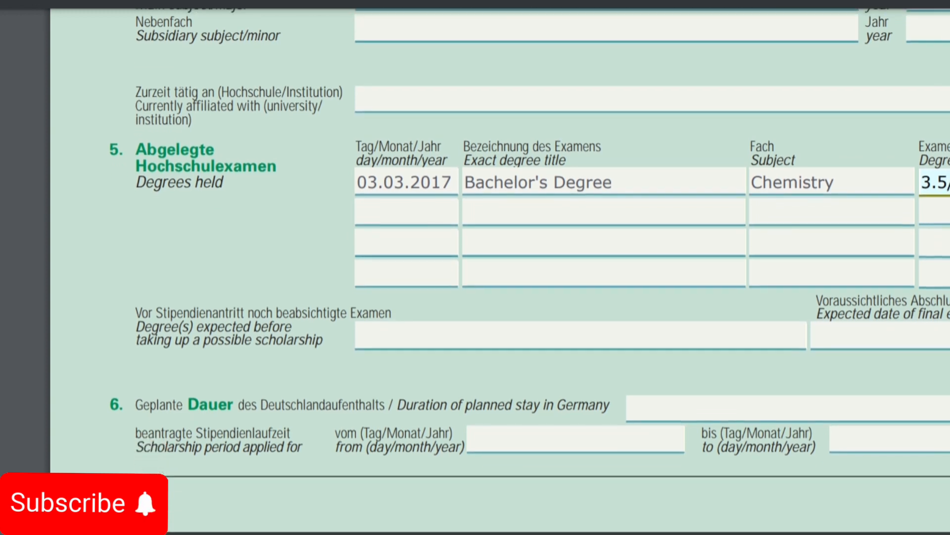
scroll(500, 267, "down", 5)
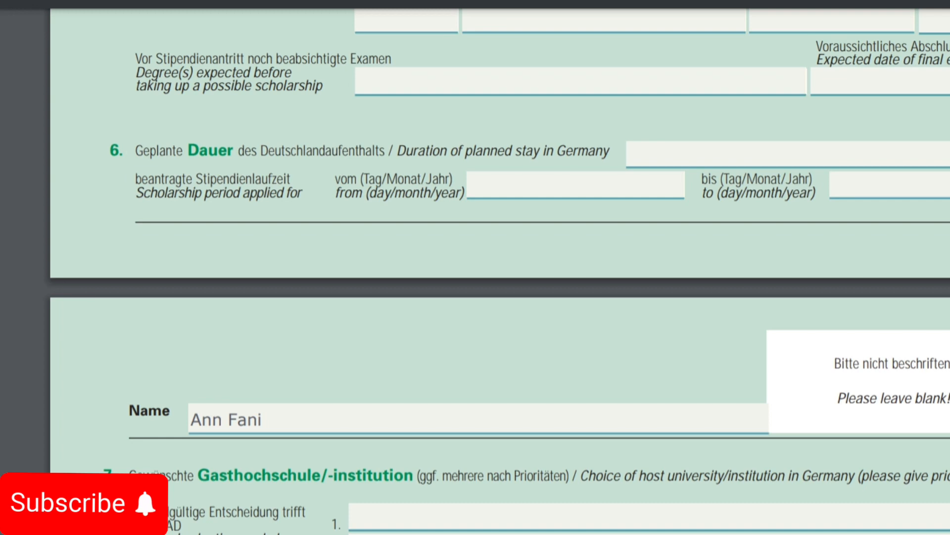
Step: Enter a stay duration of 2 years and scholarship period 01.10.2024 to 30.09.2026
left_click(787, 155)
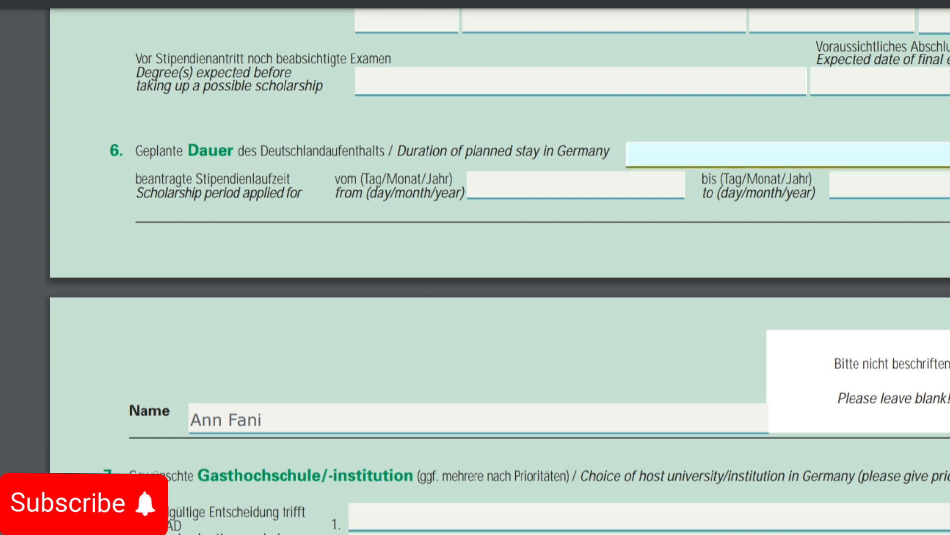
type("2 years")
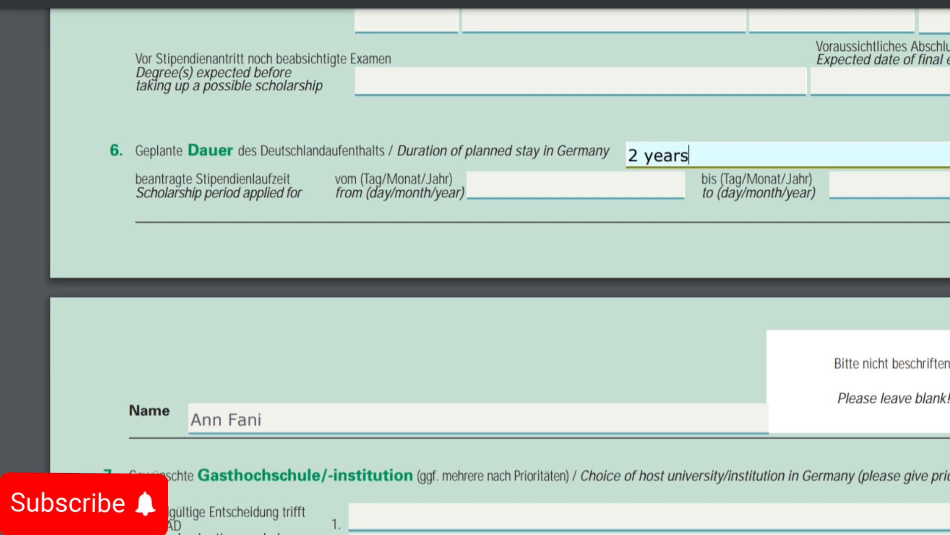
left_click(575, 186)
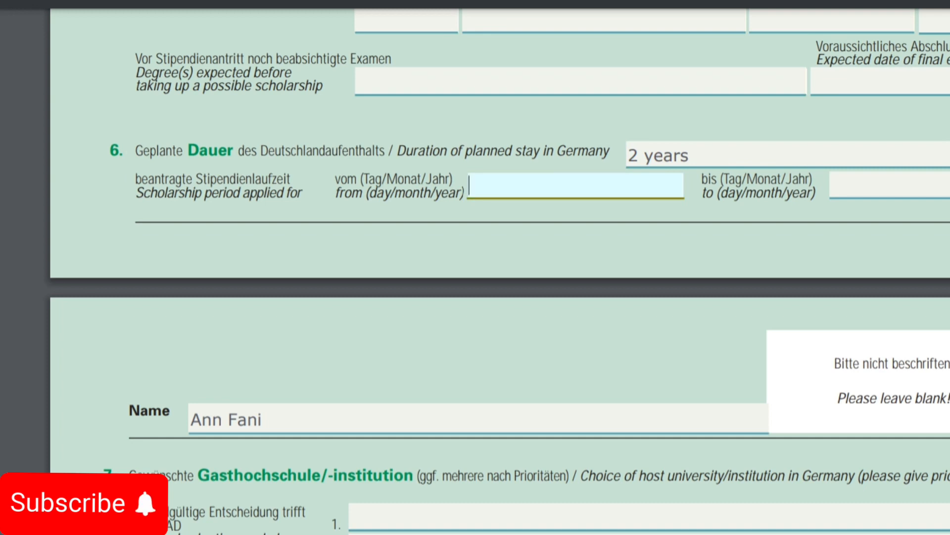
type("1")
key("BackSpace")
type("01.10.2")
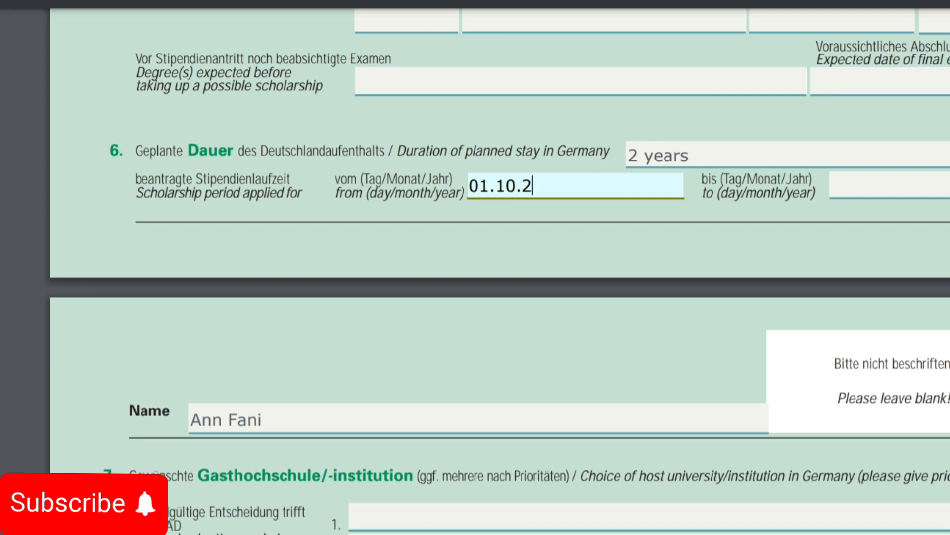
type("018")
key("BackSpace")
key("BackSpace")
key("BackSpace")
type("024")
left_click(890, 186)
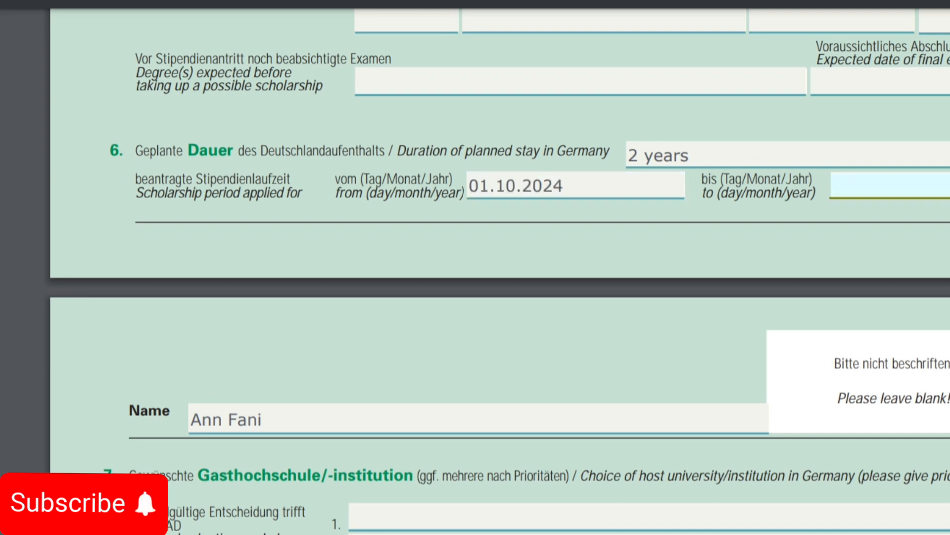
type("30.09.20")
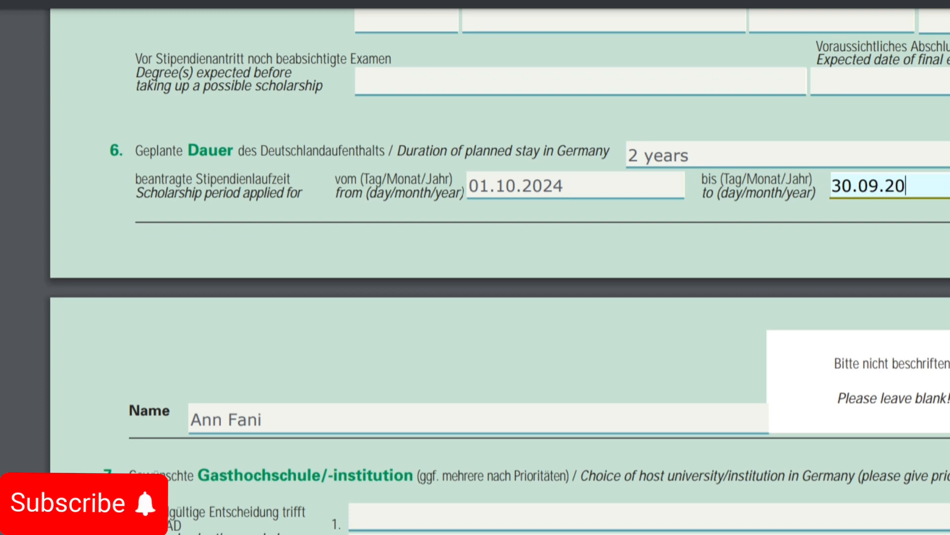
type("26")
scroll(495, 267, "down", 1)
Step: Enter 'University of Leipzig' as the first-choice host university in section 7
scroll(495, 267, "down", 6)
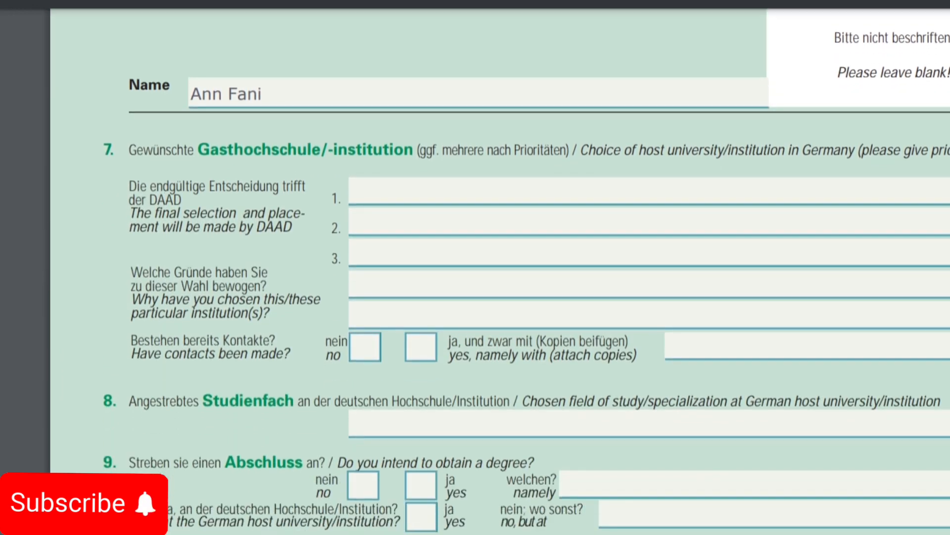
scroll(495, 268, "down", 2)
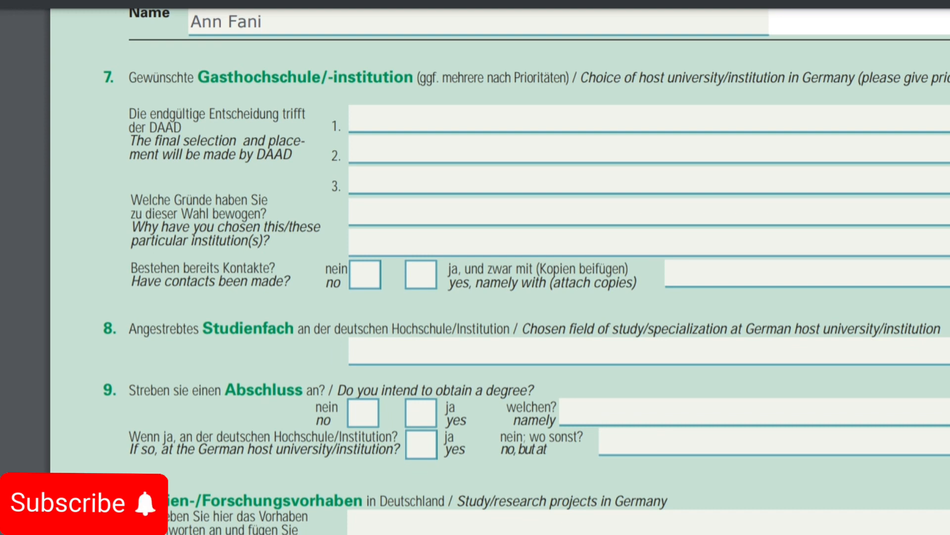
left_click(594, 120)
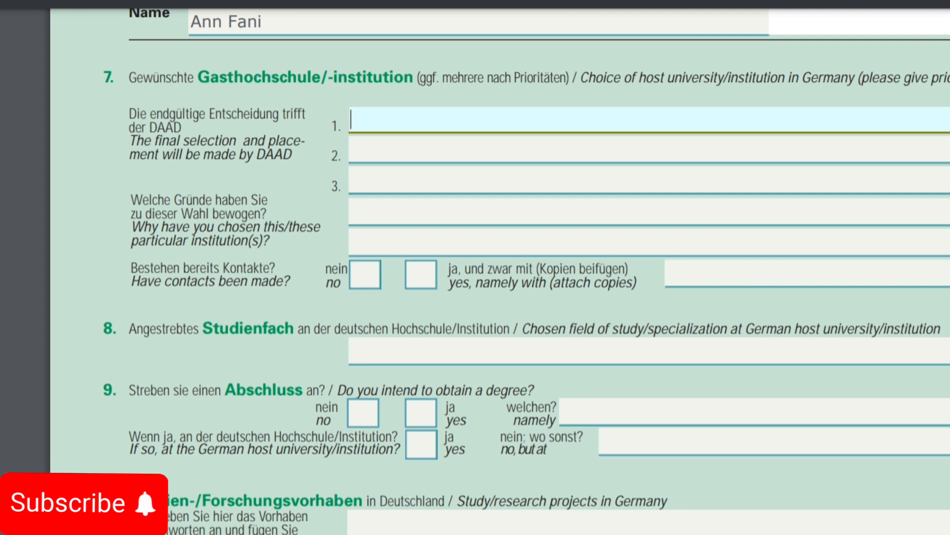
type("University of")
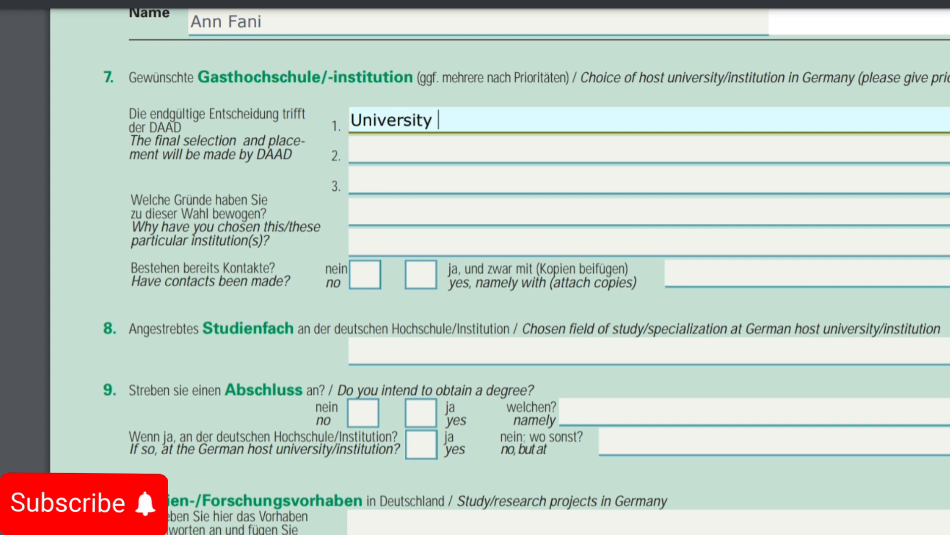
type(" Leip")
type("zoig")
key("BackSpace")
key("BackSpace")
key("BackSpace")
type("ig")
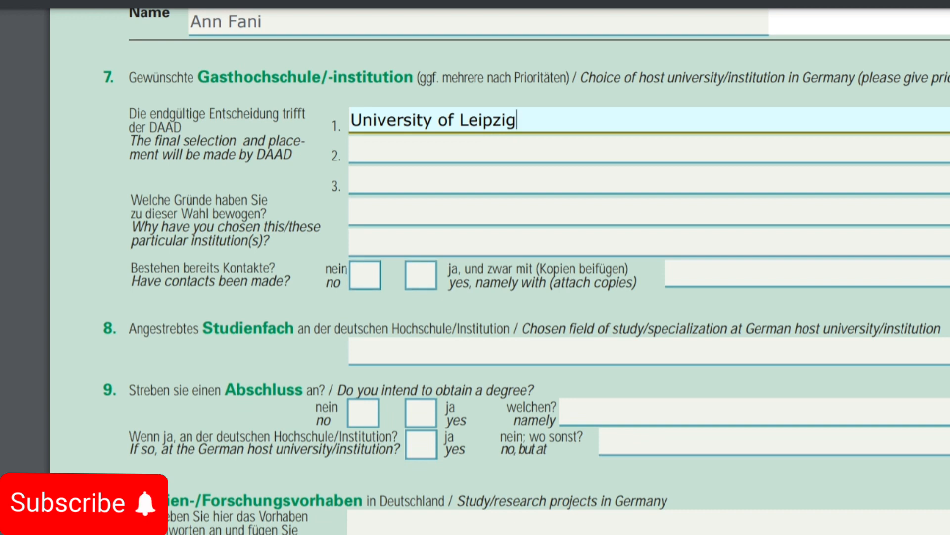
Step: Answer no to whether contacts with the host institution already exist
left_click(421, 275)
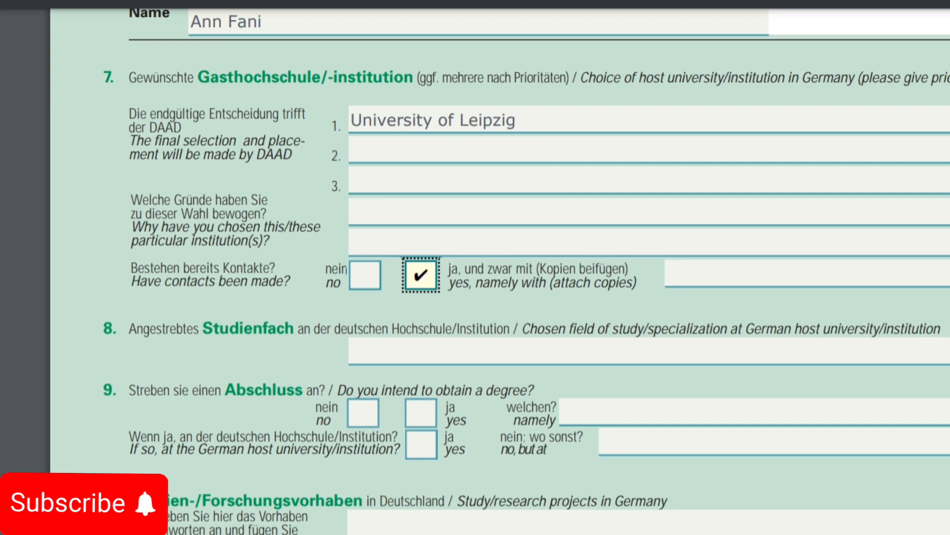
left_click(421, 275)
left_click(366, 275)
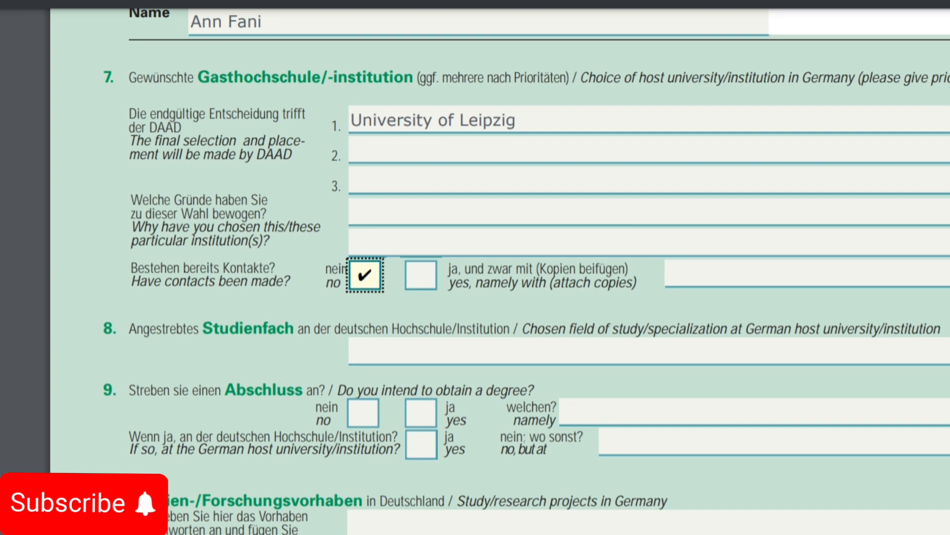
scroll(526, 271, "down", 3)
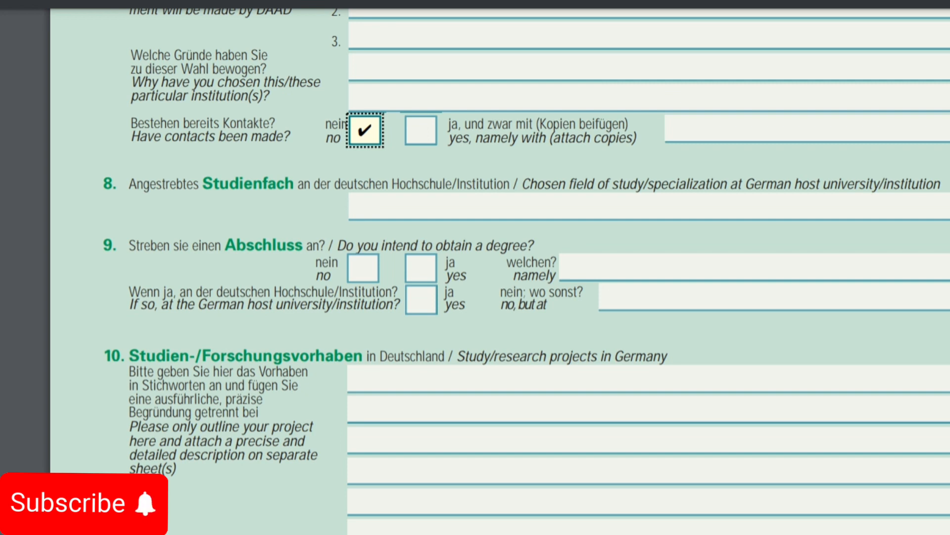
Step: Enter Chemistry as the field of study, tick yes for a degree, and name it 'Msc. Chemisty'
left_click(426, 207)
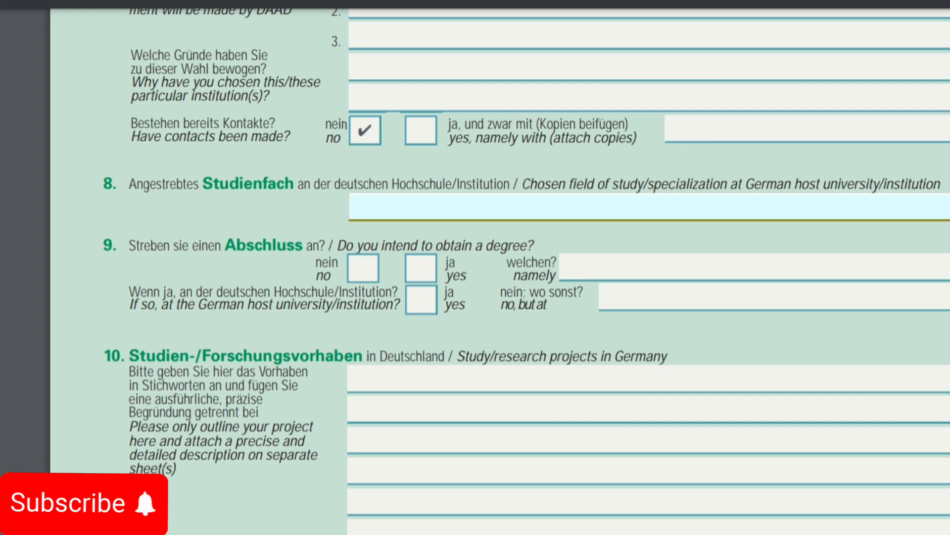
type("Chemistry")
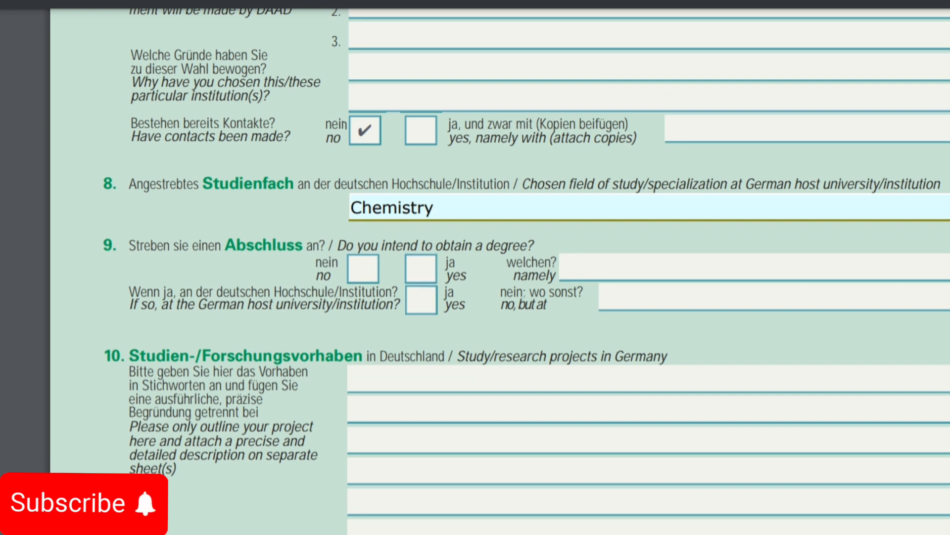
left_click(421, 268)
left_click(643, 267)
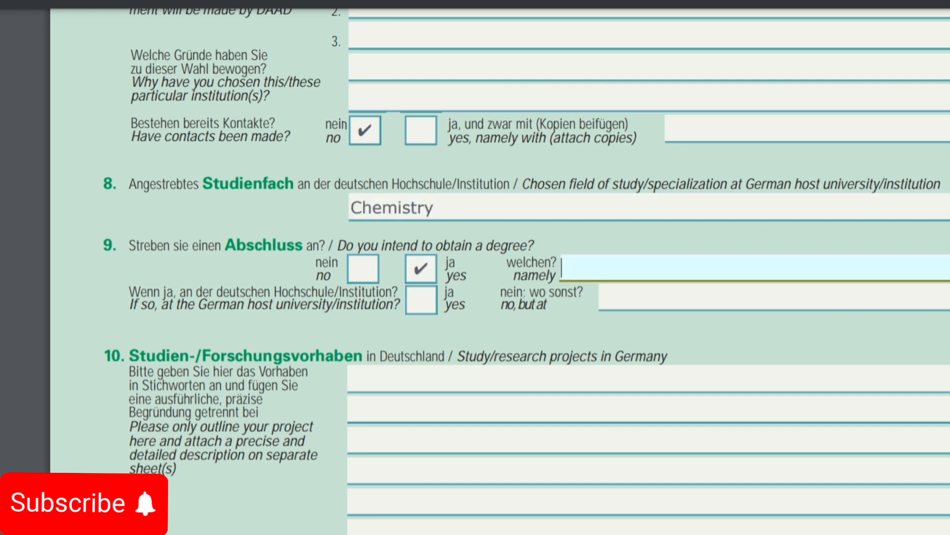
type("Msc. Chem")
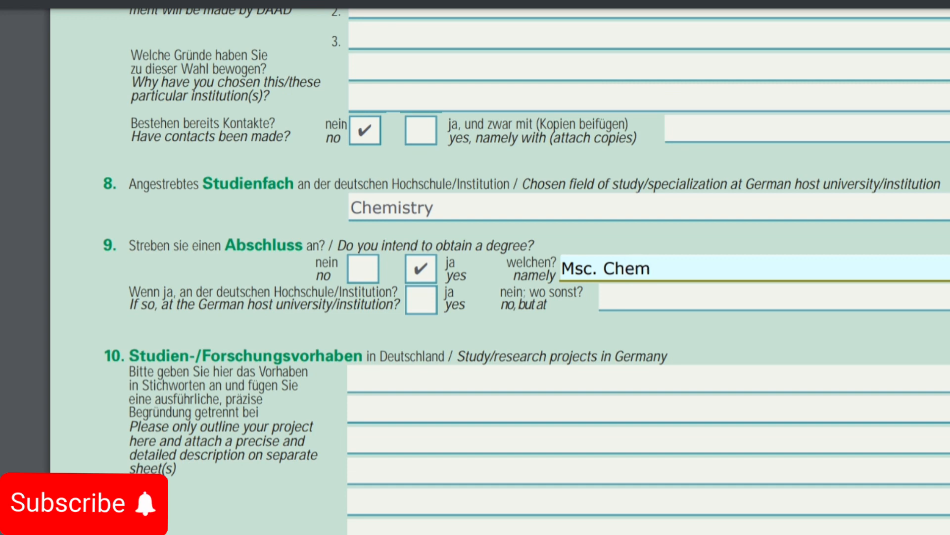
type("isty")
Step: Add English under other languages in section 12, rated very good
scroll(524, 267, "down", 3)
scroll(525, 267, "down", 2)
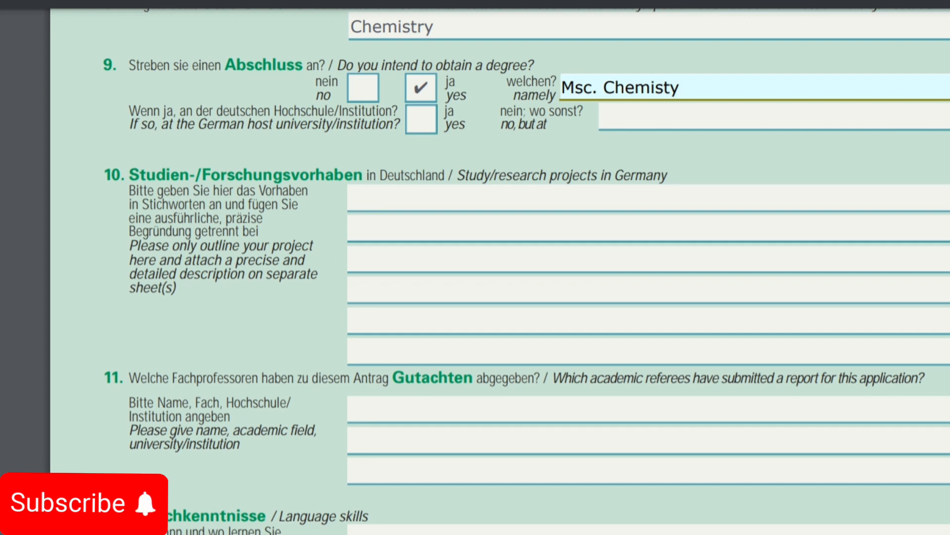
scroll(524, 268, "down", 2)
scroll(525, 267, "down", 5)
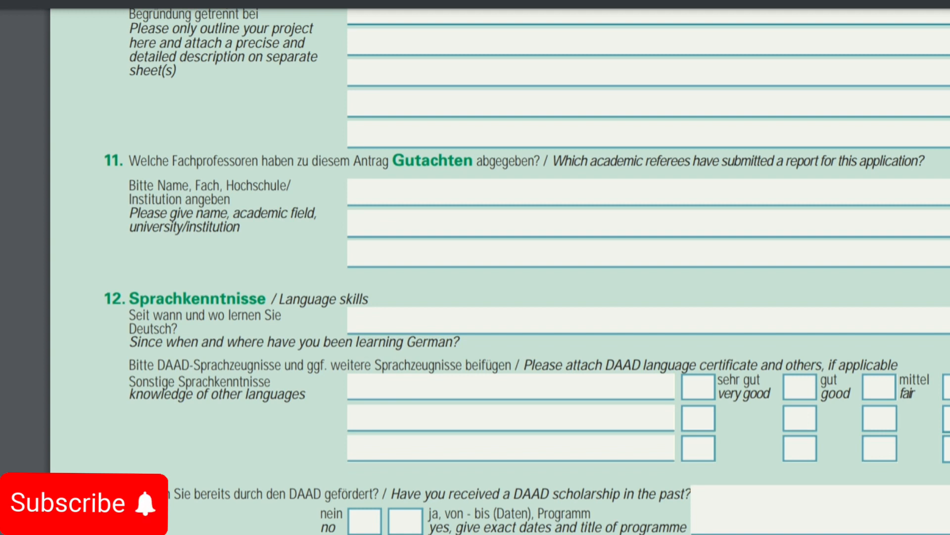
scroll(527, 271, "down", 3)
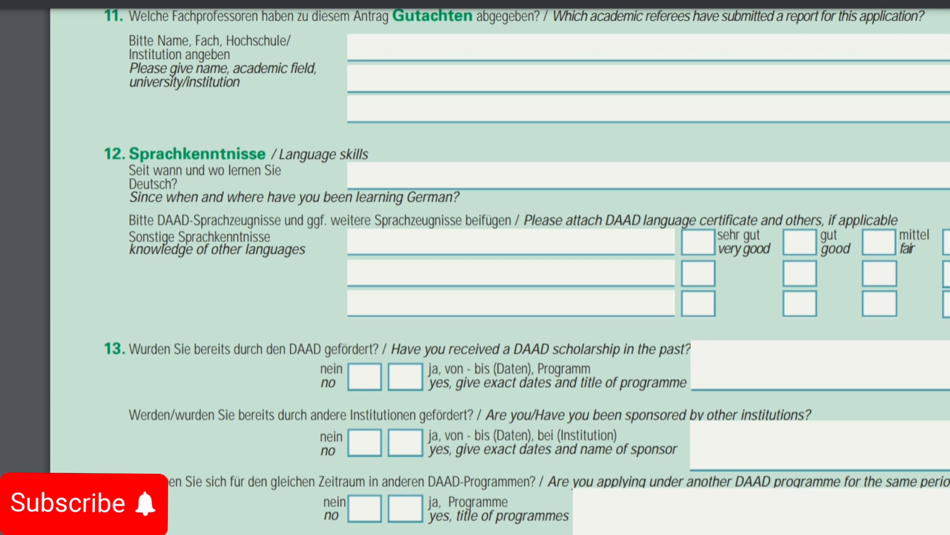
left_click(511, 242)
type("English")
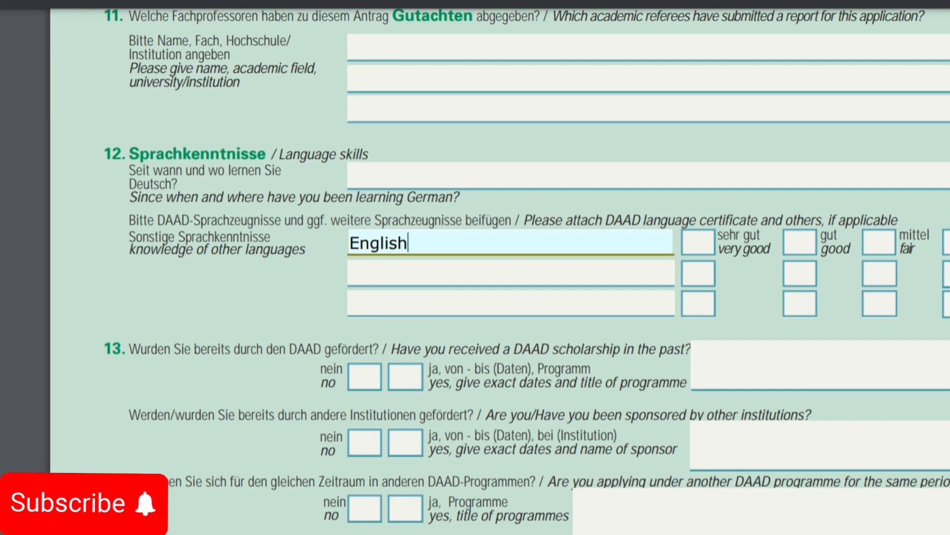
key("Tab")
key("space")
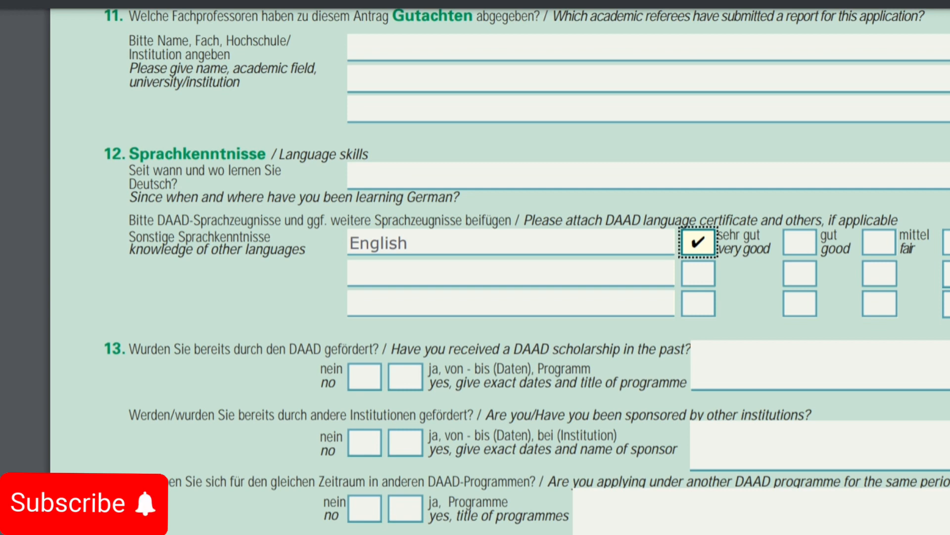
scroll(527, 271, "down", 3)
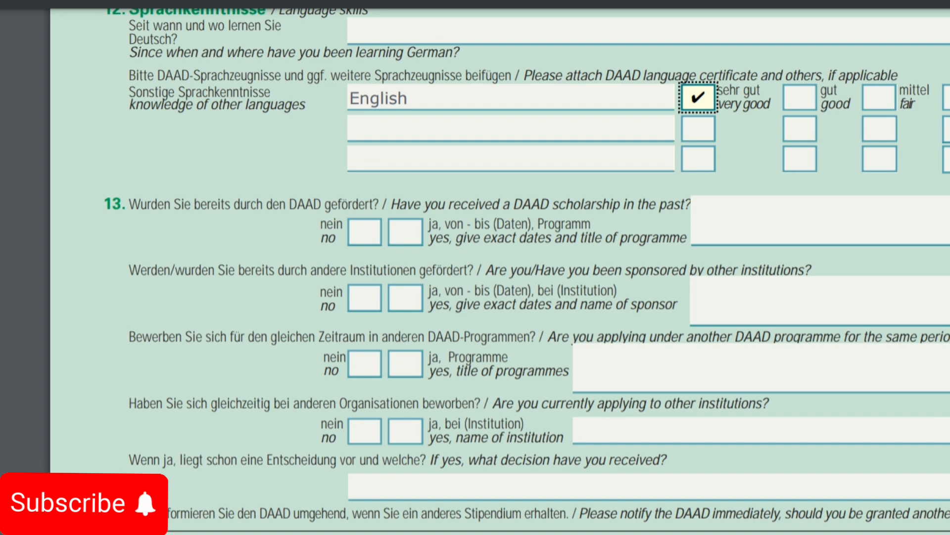
Step: Answer no to a previous DAAD scholarship, other sponsorship, other DAAD programmes and other institutions
left_click(365, 232)
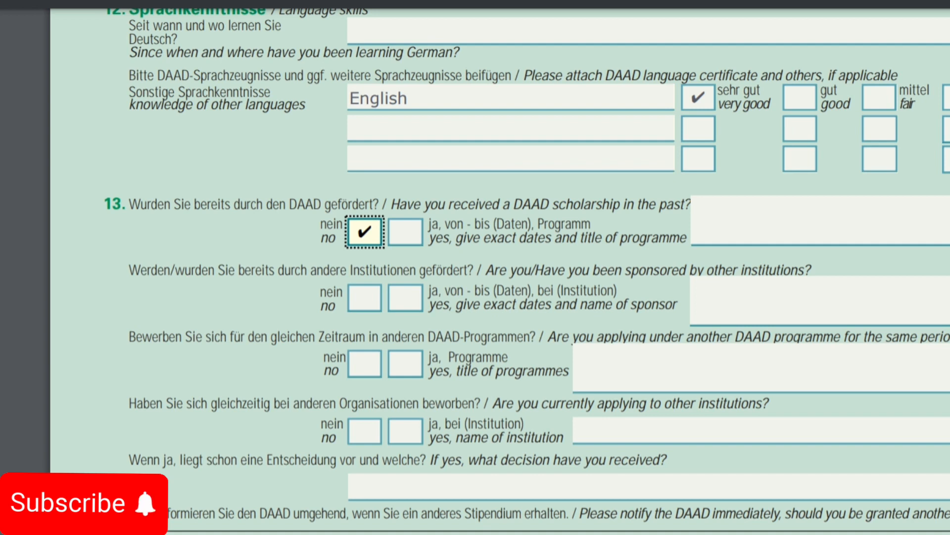
left_click(365, 298)
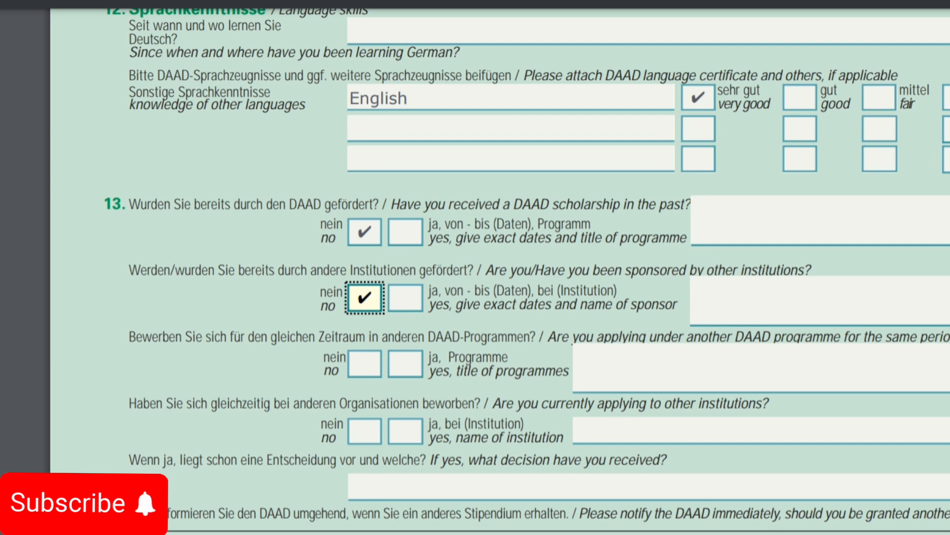
left_click(365, 364)
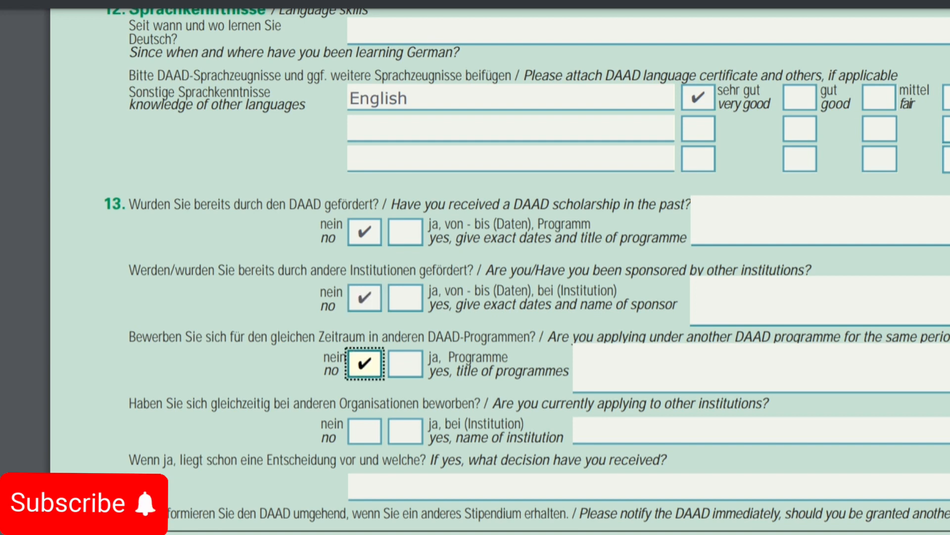
scroll(495, 267, "down", 5)
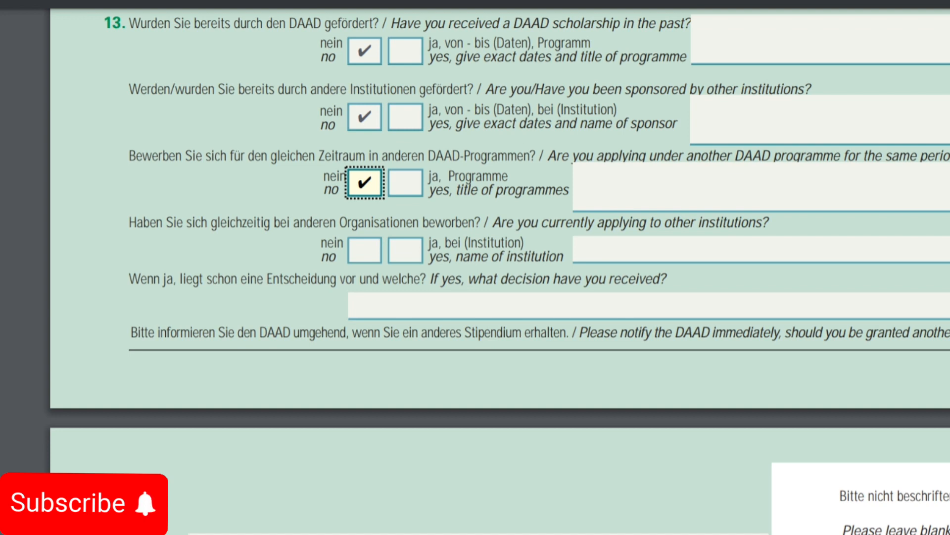
left_click(364, 250)
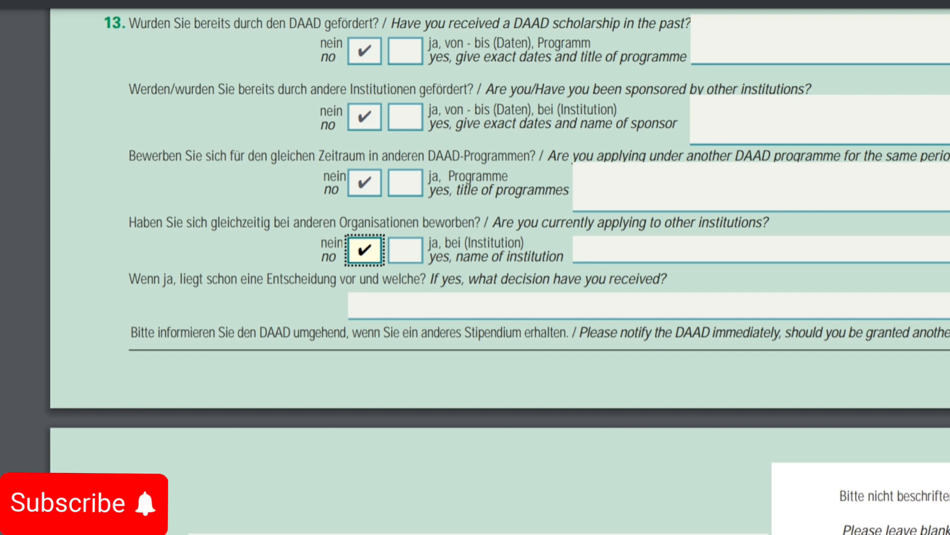
scroll(475, 267, "down", 6)
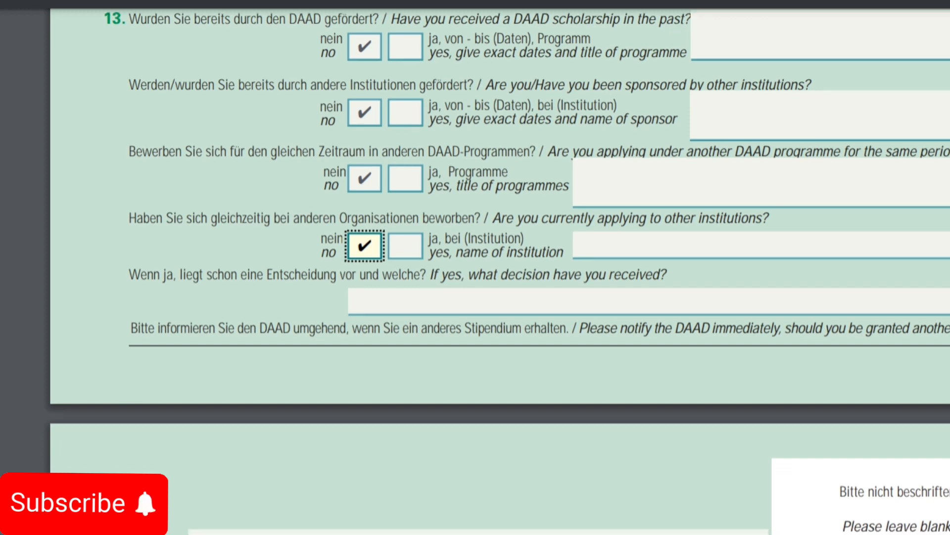
scroll(475, 267, "down", 3)
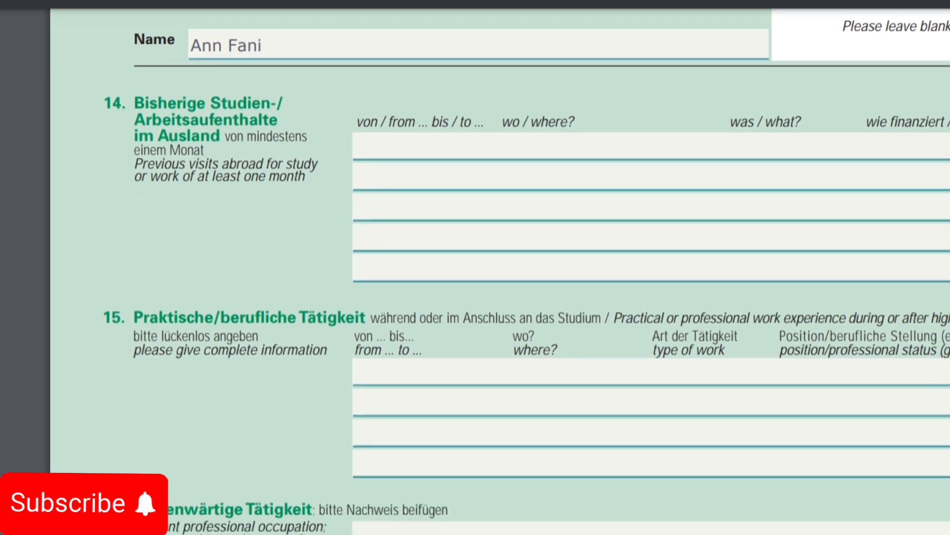